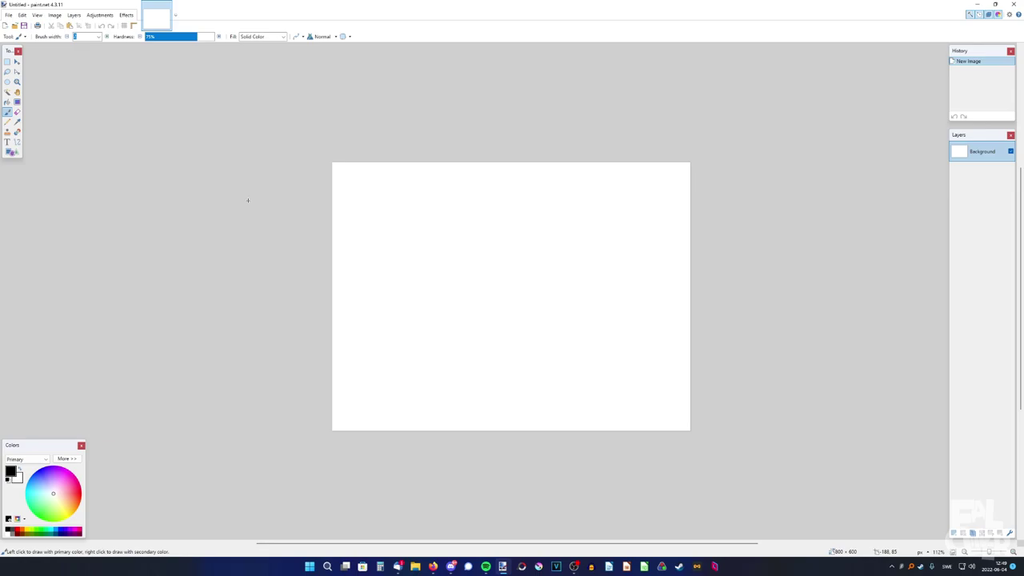
scroll(248, 200, up, 1)
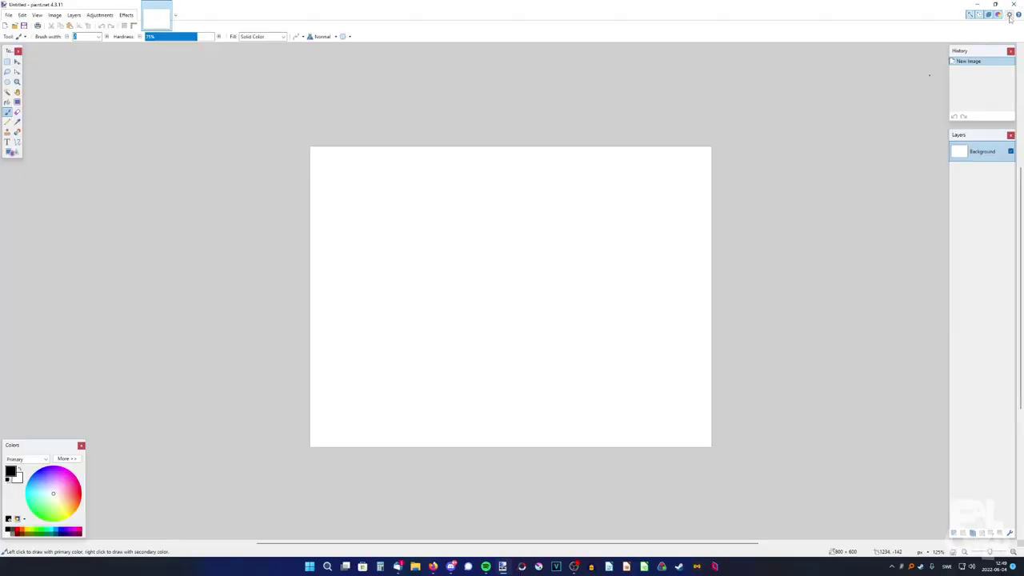
click(1010, 15)
click(450, 261)
click(449, 291)
click(120, 15)
click(121, 15)
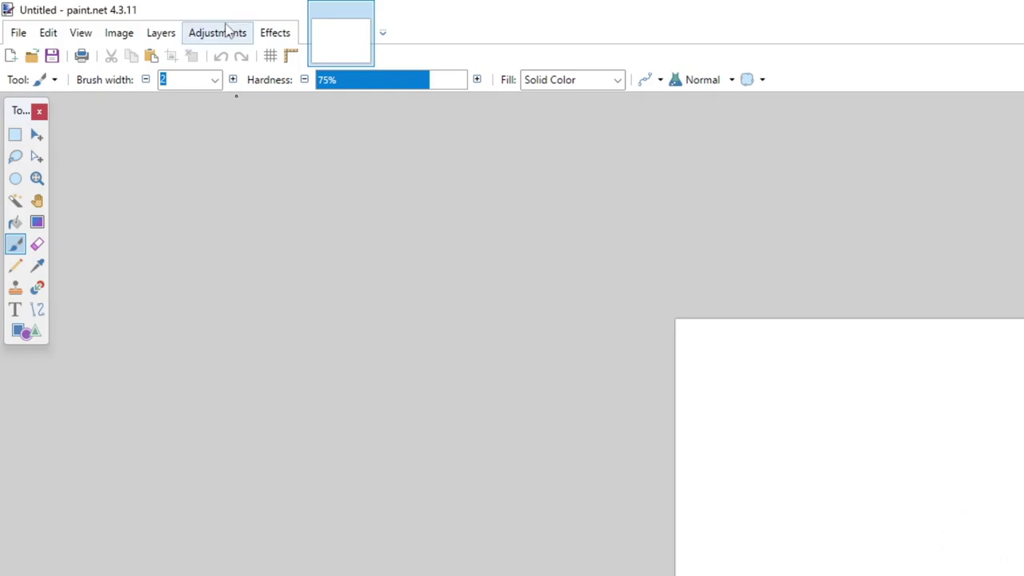
click(104, 13)
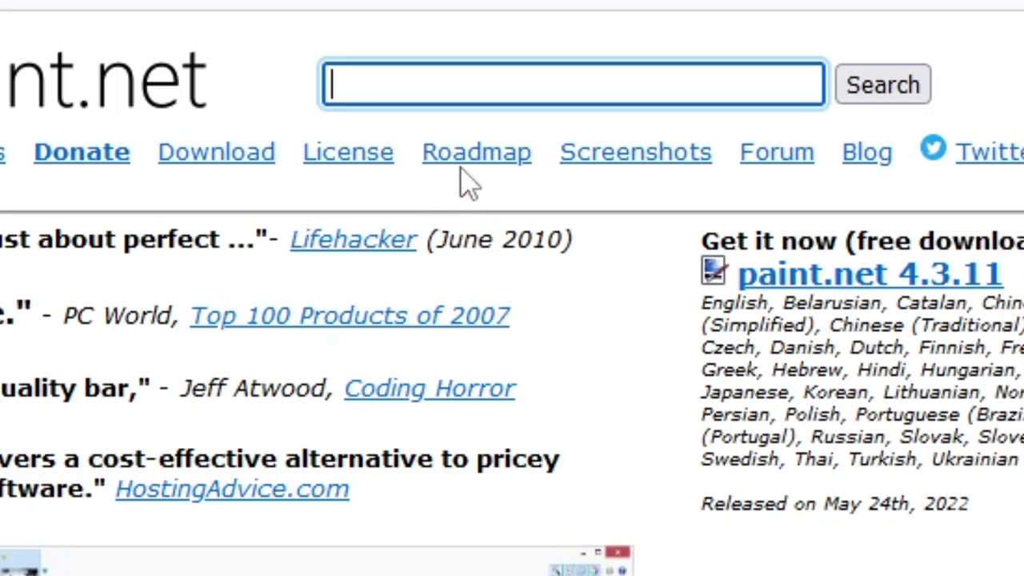
Step: Open the paint.net Roadmap page and read the change log entries from version 4.3.11 back to 4.0
click(505, 48)
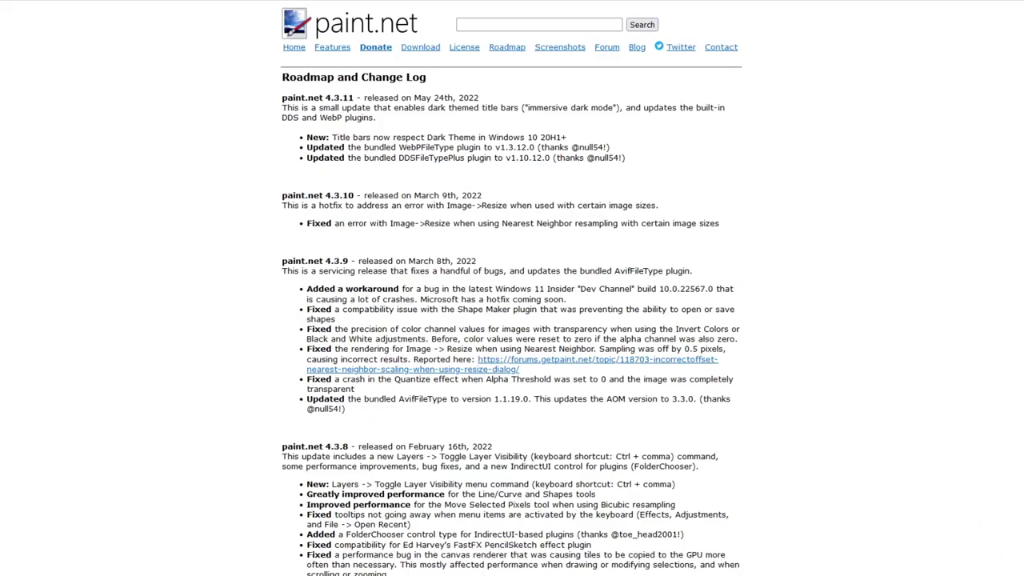
scroll(512, 320, down, 20)
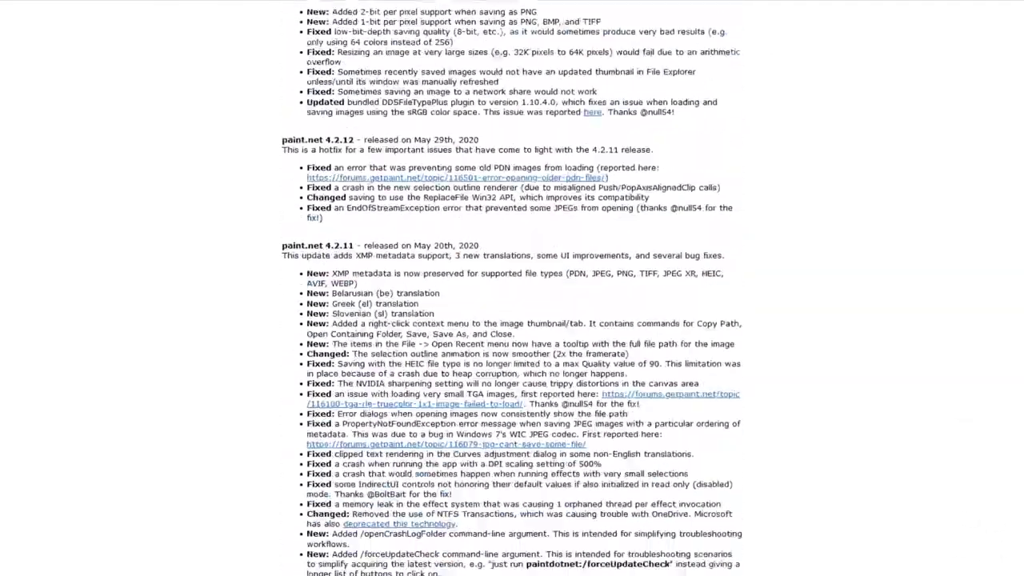
scroll(472, 227, down, 20)
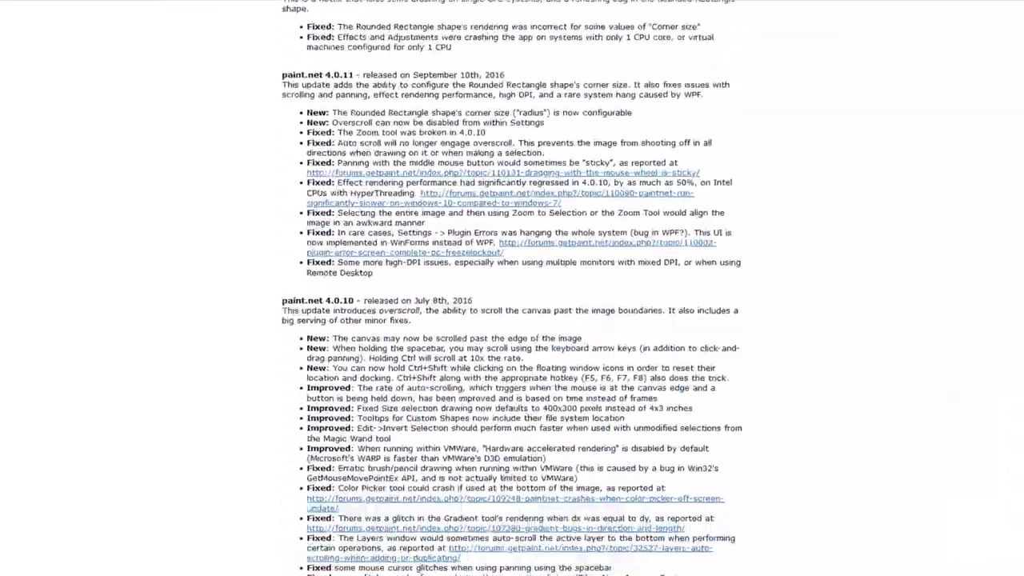
scroll(473, 227, down, 4)
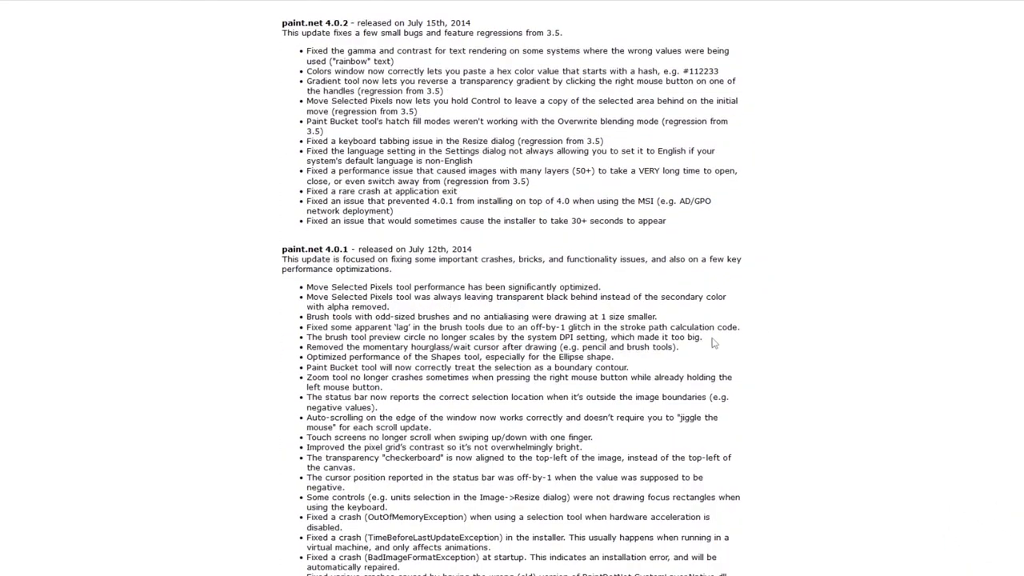
scroll(713, 338, down, 8)
scroll(288, 212, up, 2)
scroll(300, 224, down, 4)
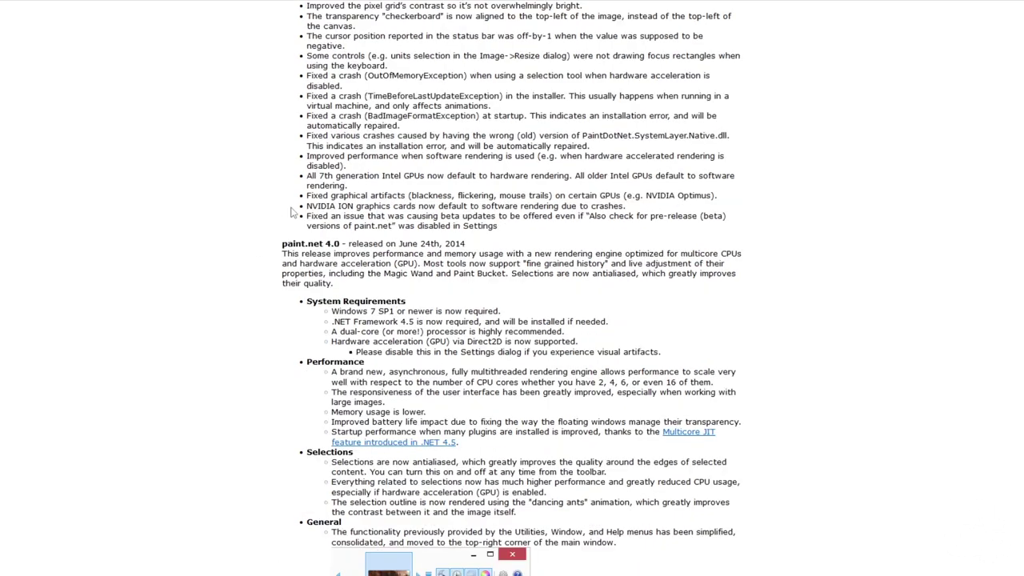
scroll(984, 221, up, 3)
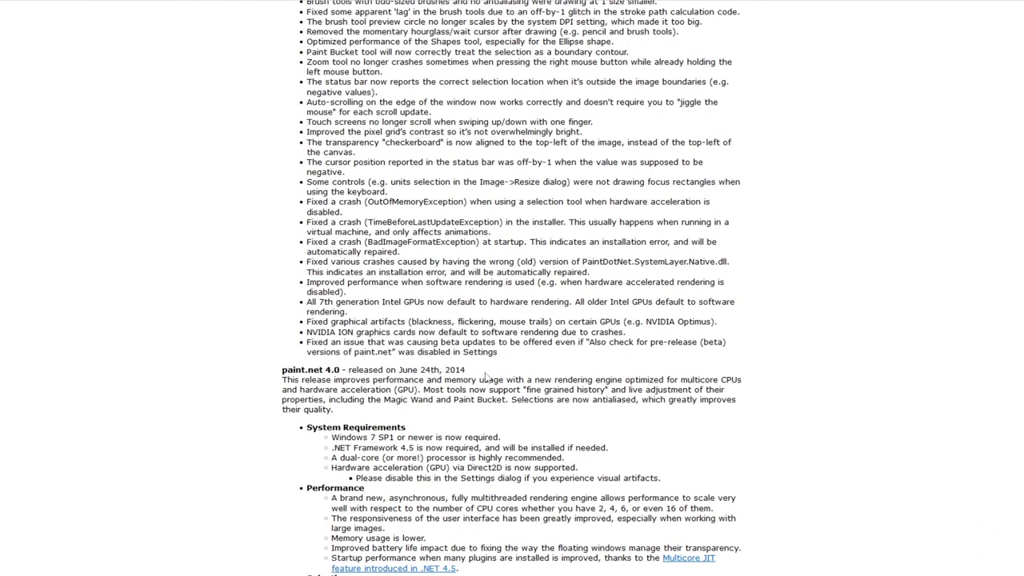
scroll(308, 104, up, 20)
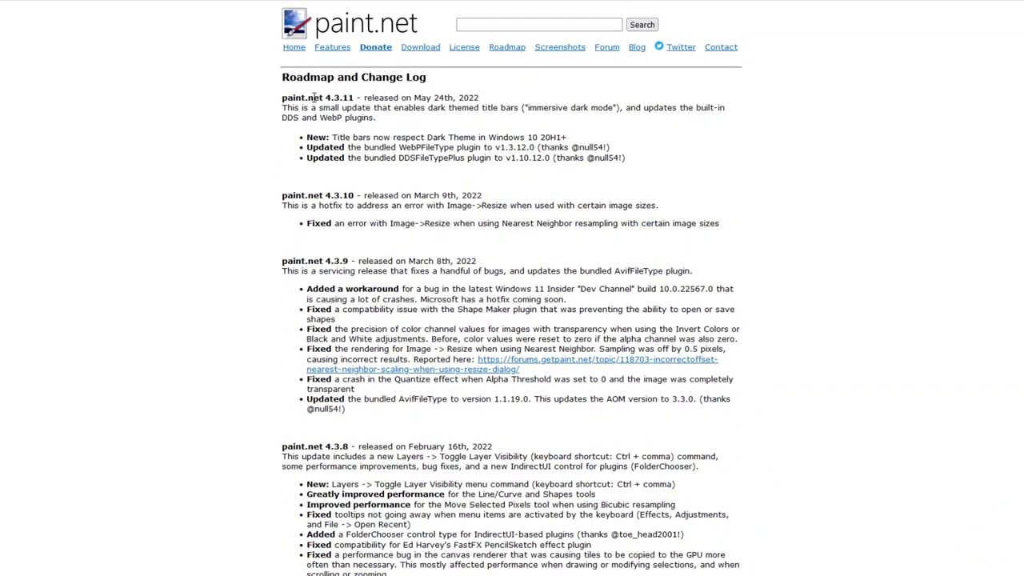
drag(324, 95, 352, 98)
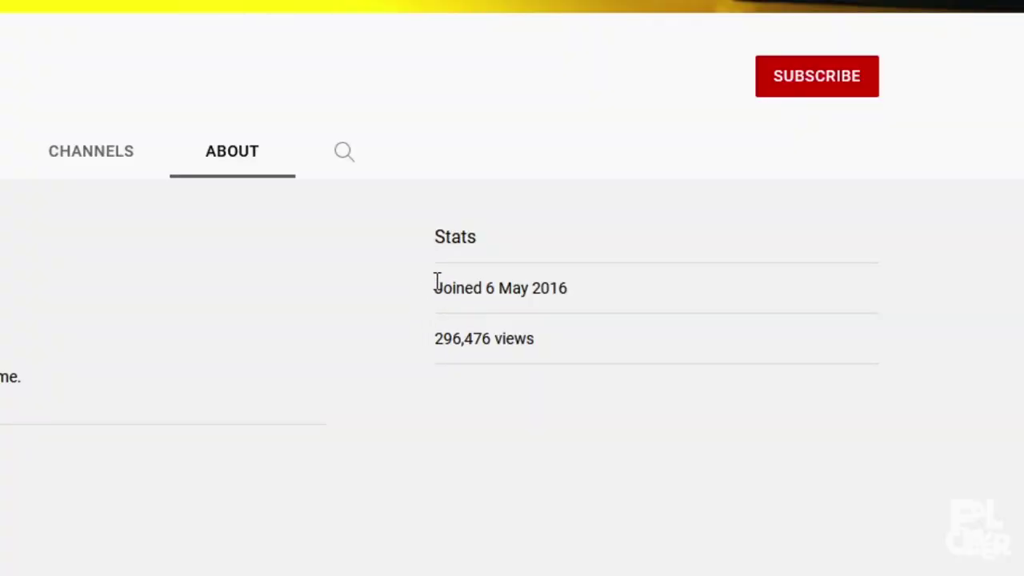
Step: Check the year the YouTube channel joined in the stats on its About page
drag(533, 295, 570, 298)
click(566, 299)
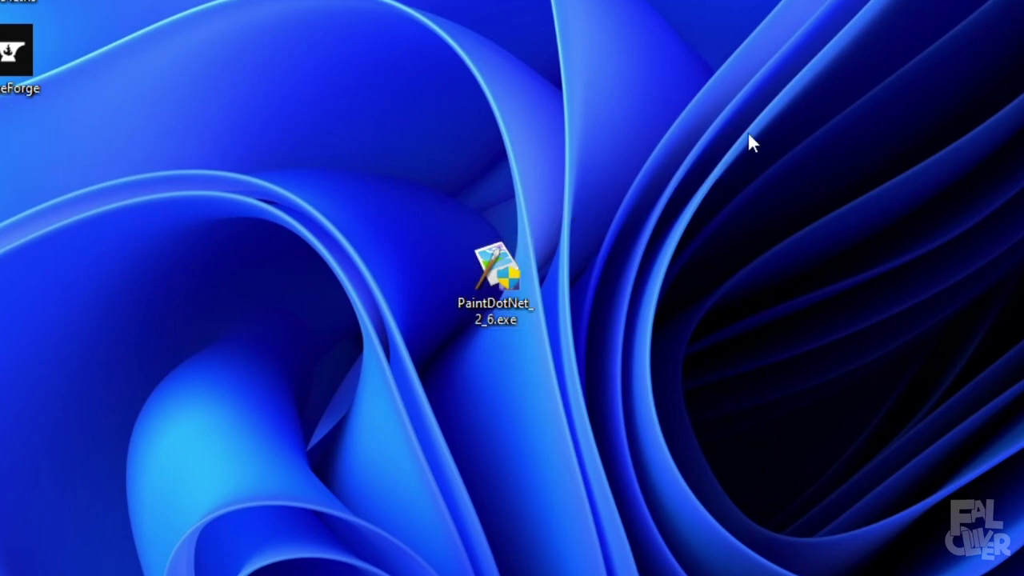
Step: Run the PaintDotNet_2_6.exe installer and proceed with the Quick installation method in English
double_click(494, 272)
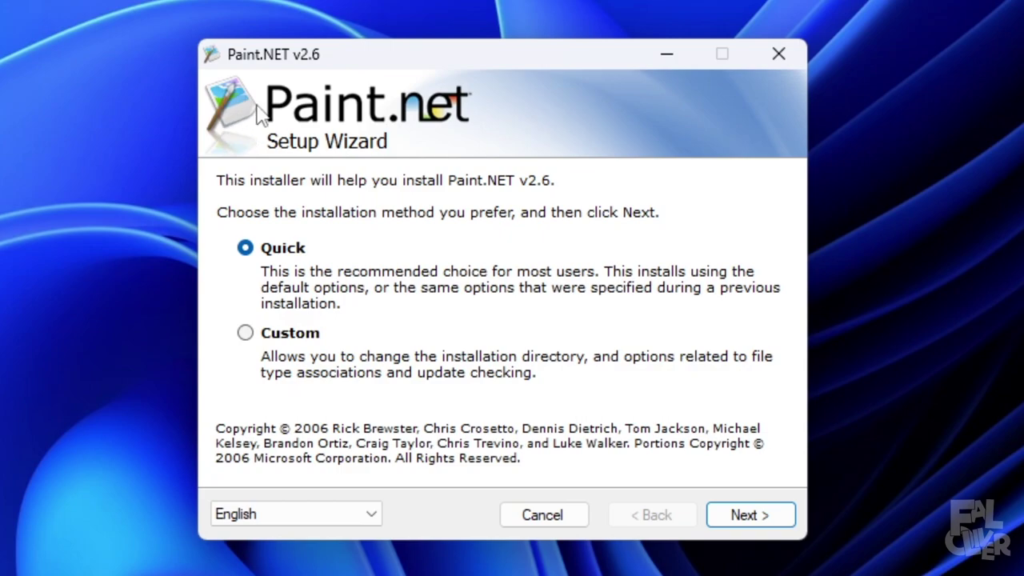
click(307, 512)
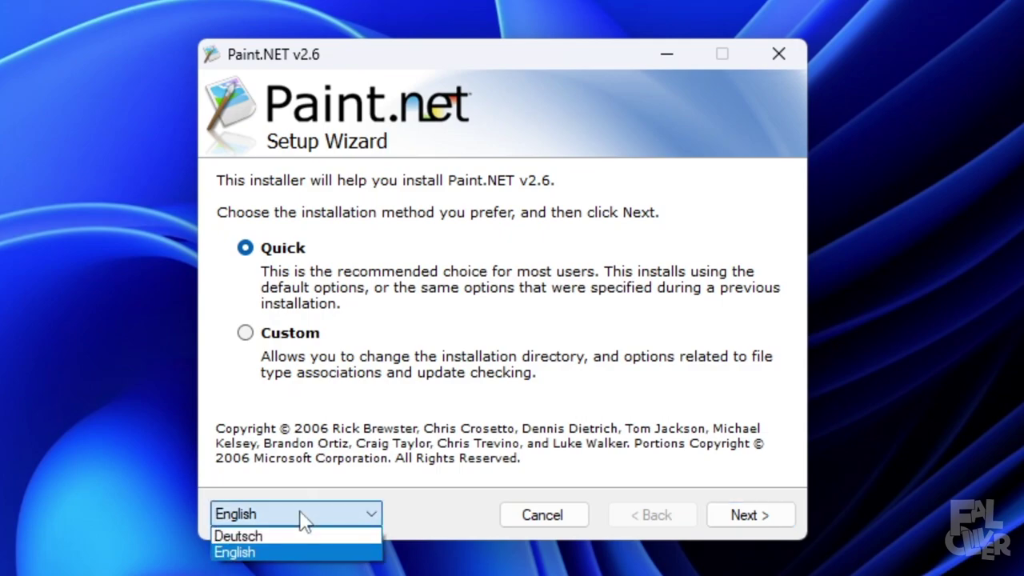
click(300, 514)
click(743, 518)
Step: Agree to the Paint.NET v2.6 license agreement, run the installation and close the finished wizard
click(455, 470)
drag(777, 298, 731, 512)
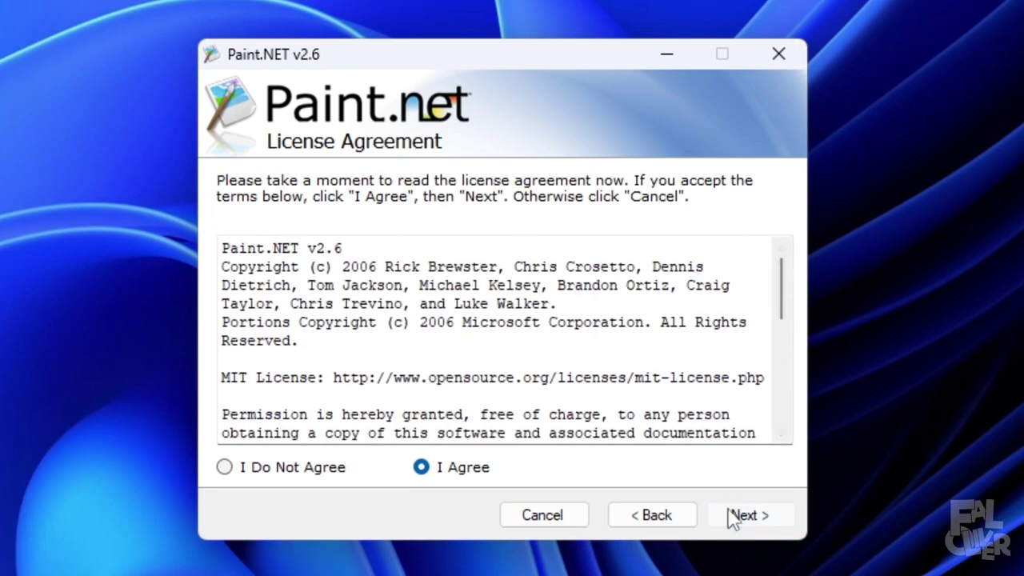
click(732, 515)
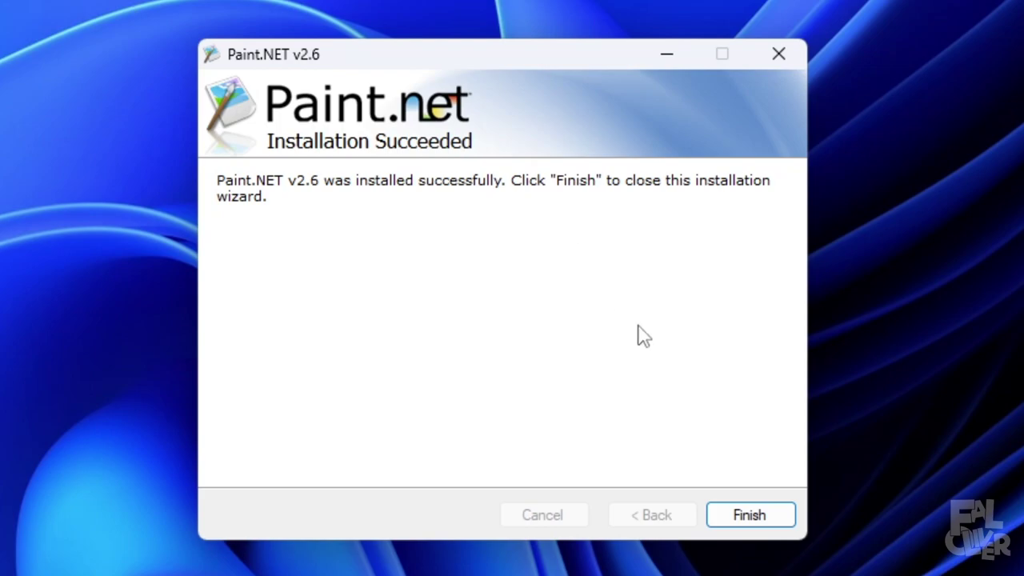
click(750, 515)
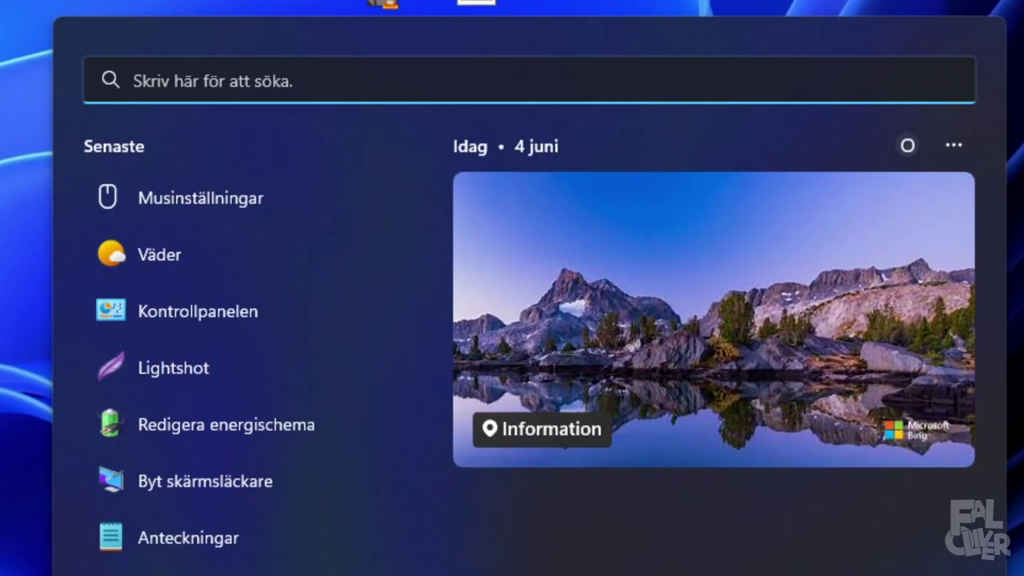
Step: Search Windows for paint.net and launch the app
text(paint.net)
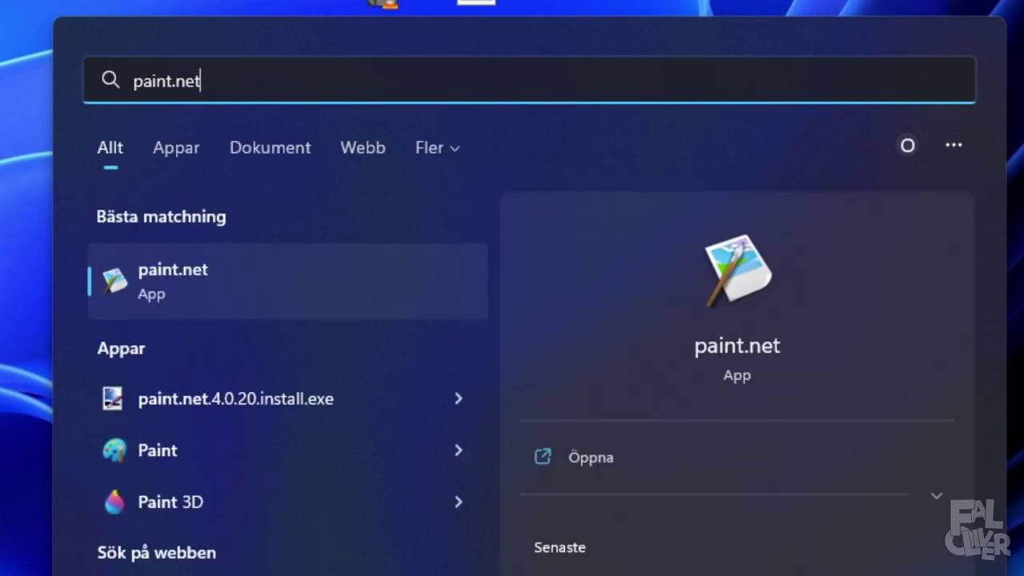
click(246, 288)
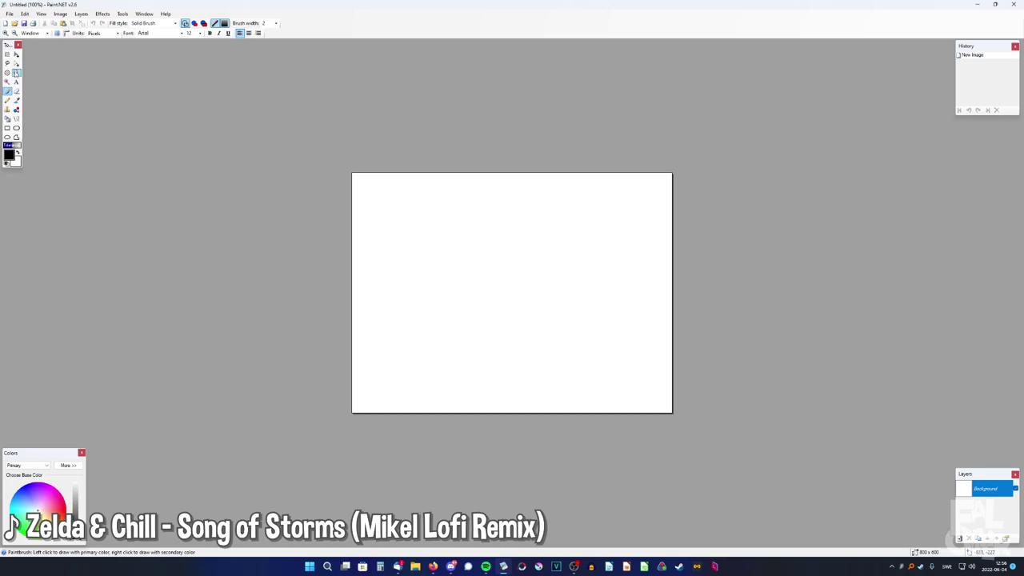
click(149, 16)
mouse_move(164, 15)
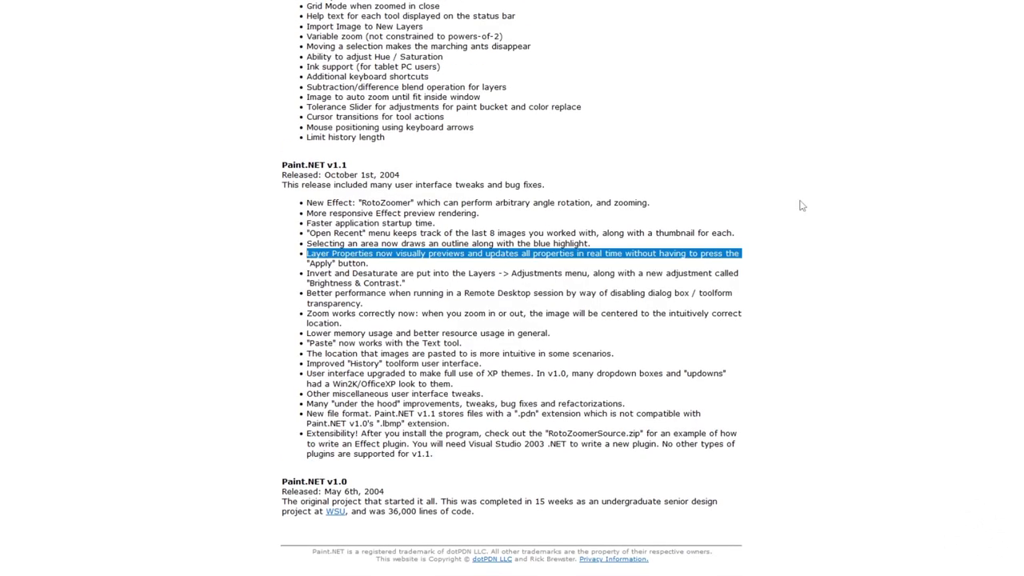
click(11, 178)
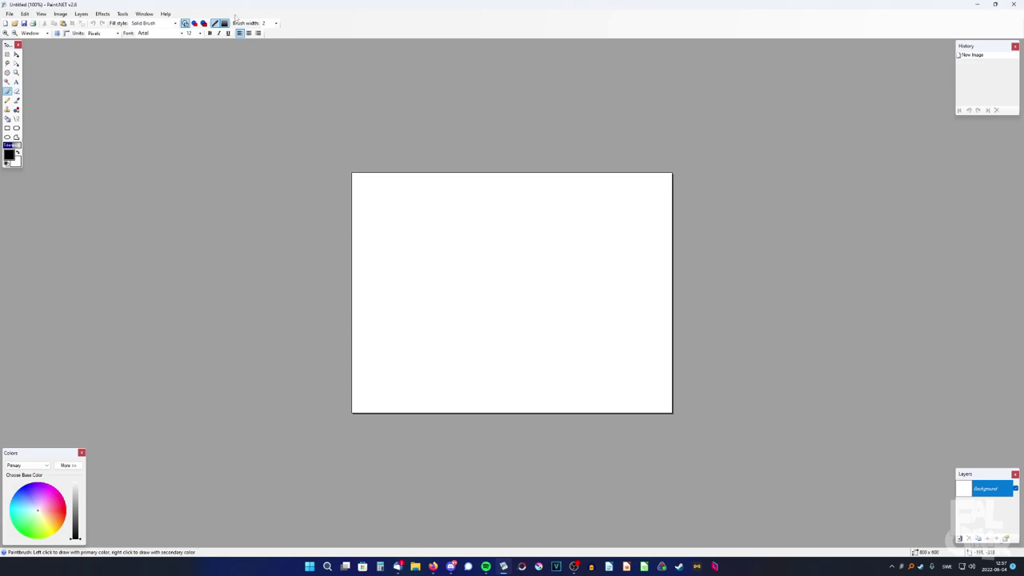
Step: Try freehand Paintbrush strokes in black on the blank canvas and undo each of them
mouse_move(391, 242)
mouse_down()
mouse_move(549, 277)
mouse_move(474, 293)
mouse_up()
mouse_move(439, 202)
mouse_down()
mouse_move(522, 261)
mouse_move(513, 276)
mouse_up()
key(ctrl+z)
key(ctrl+z)
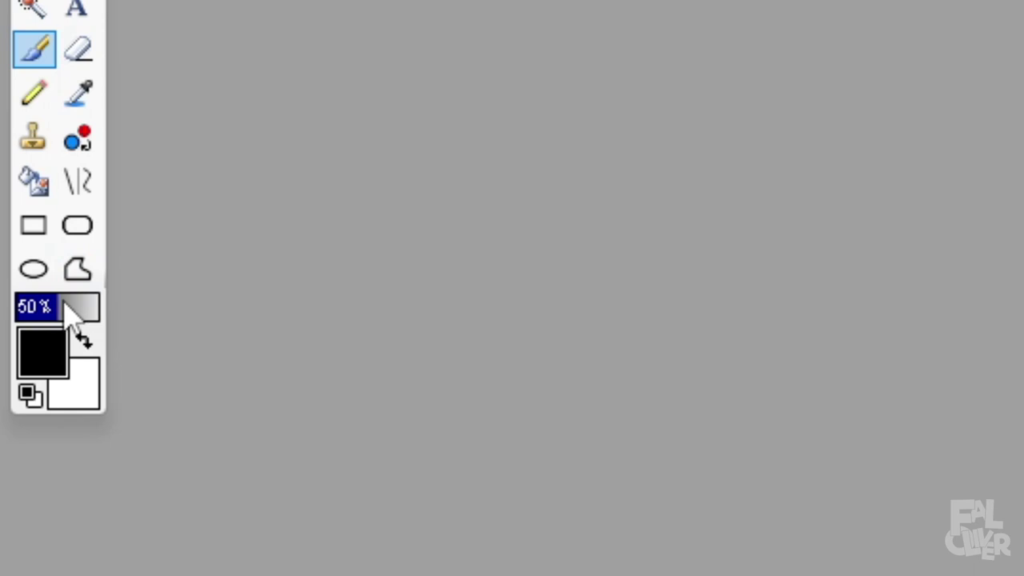
mouse_move(376, 368)
mouse_down()
mouse_move(590, 101)
mouse_move(599, 103)
mouse_move(590, 200)
mouse_move(598, 97)
mouse_up()
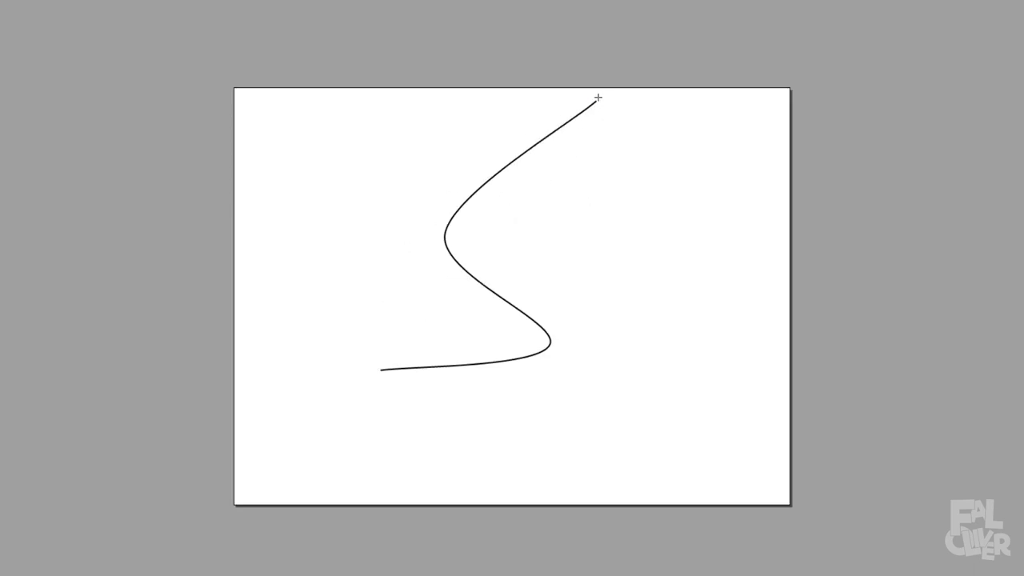
key(ctrl+z)
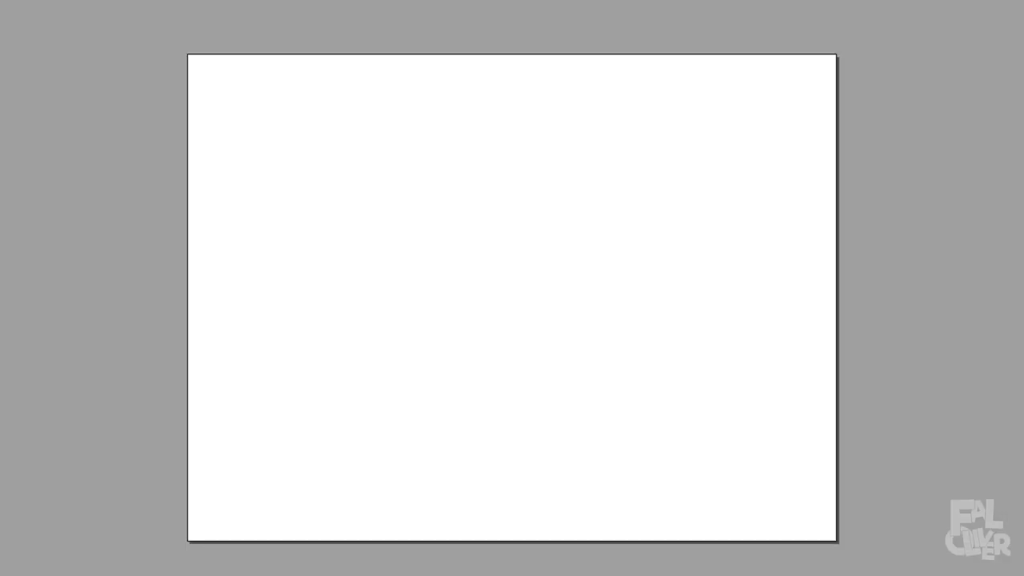
Step: Create a new image, discarding the changes to the current untitled drawing
key(ctrl+n)
click(593, 337)
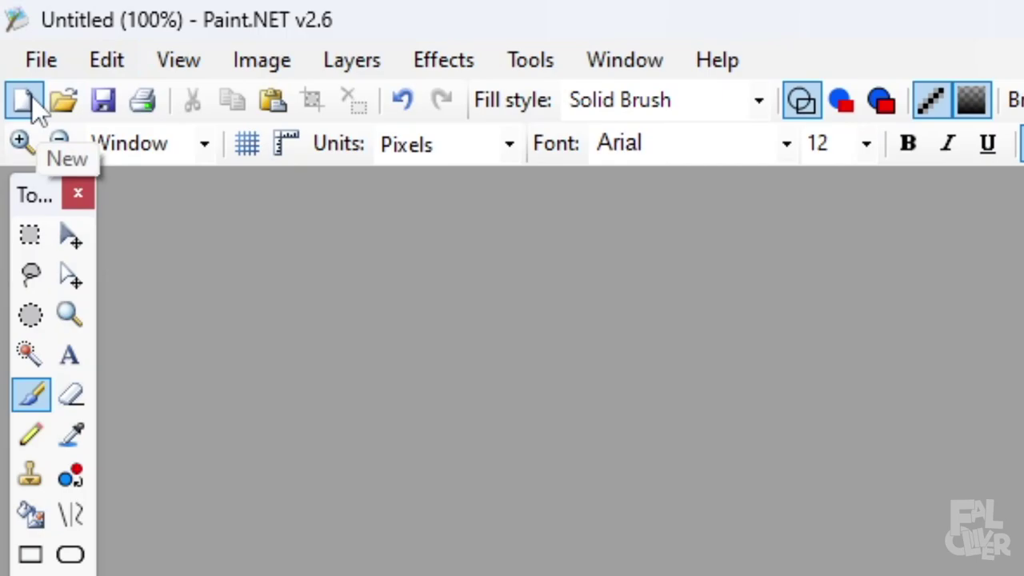
click(32, 97)
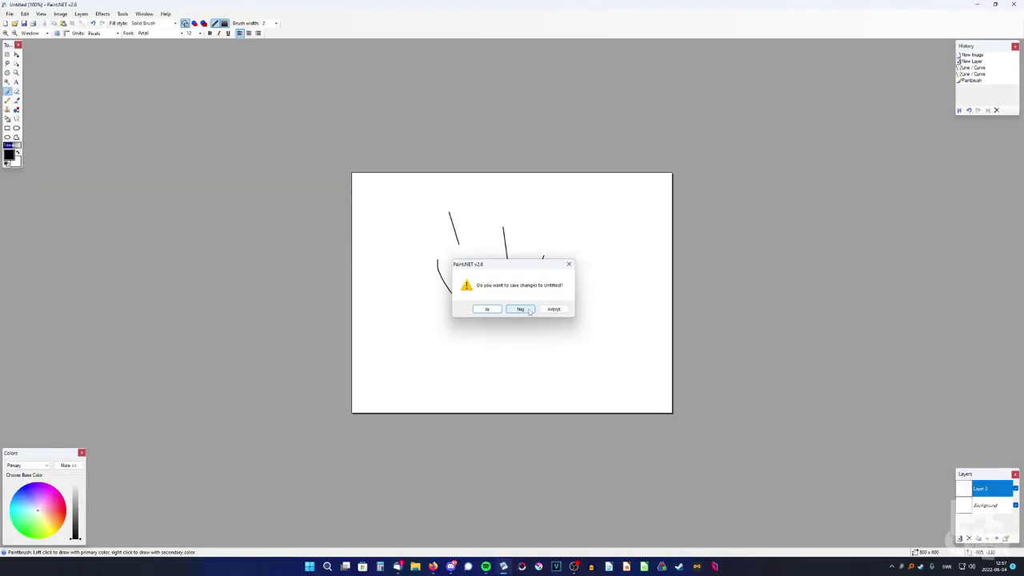
click(529, 311)
click(521, 322)
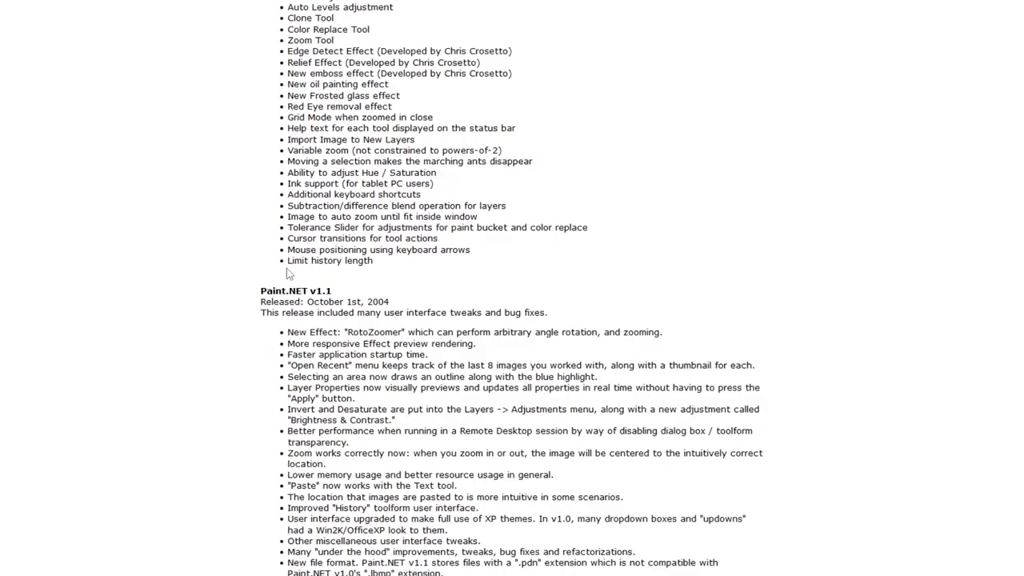
Step: Examine the early Paint.NET release notes in the change log, between v1.1 and v2.7x
scroll(613, 281, up, 15)
scroll(626, 257, up, 3)
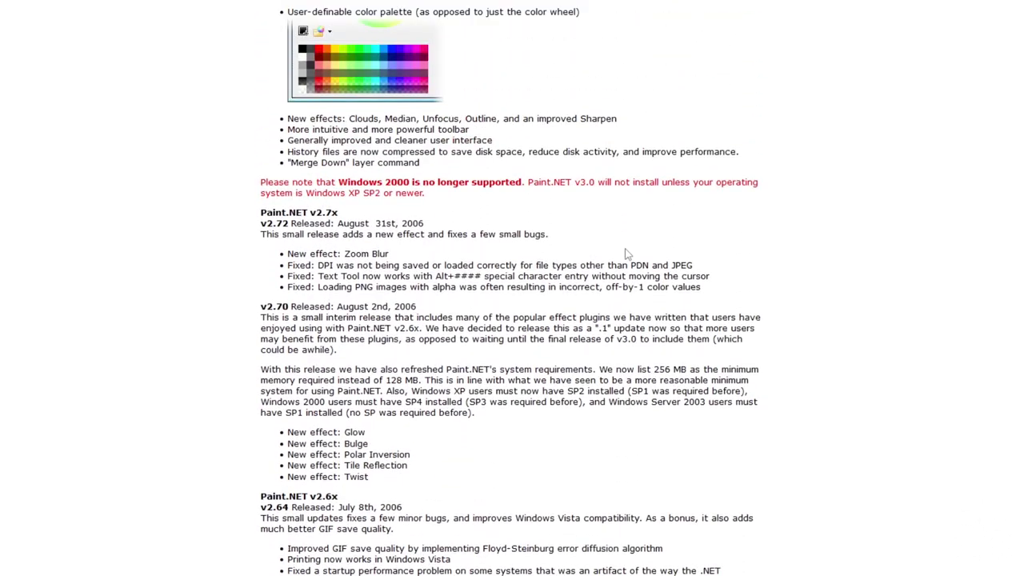
scroll(627, 256, down, 3)
mouse_move(404, 301)
mouse_down()
mouse_move(365, 301)
mouse_move(402, 303)
mouse_up()
scroll(516, 306, down, 15)
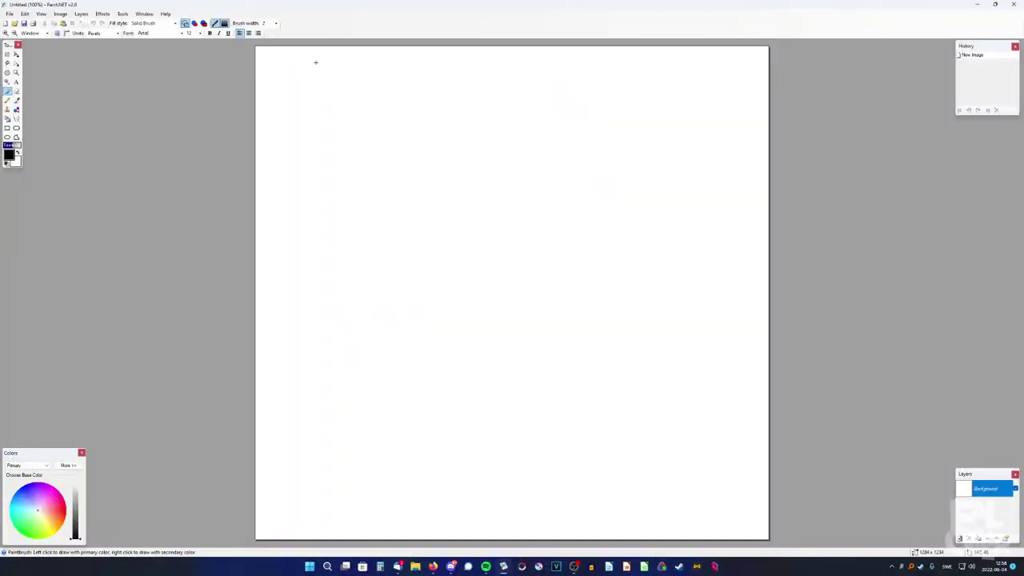
Step: Paint a few freehand brush strokes on the canvas and start a new image, choosing to save the current drawing
drag(410, 158, 402, 200)
drag(455, 148, 495, 266)
mouse_move(324, 263)
mouse_down()
mouse_move(549, 342)
mouse_move(411, 359)
mouse_up()
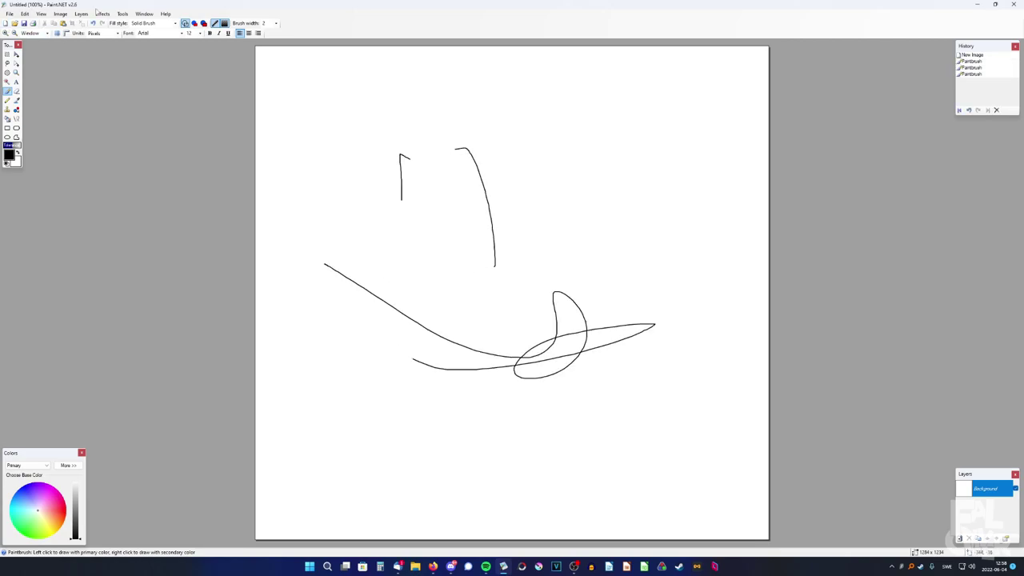
click(12, 25)
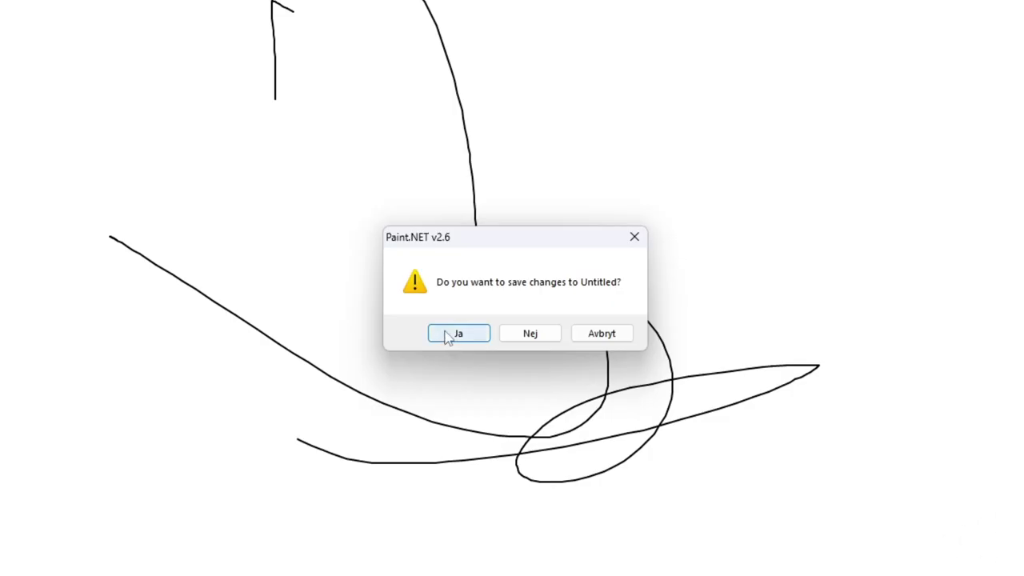
click(481, 308)
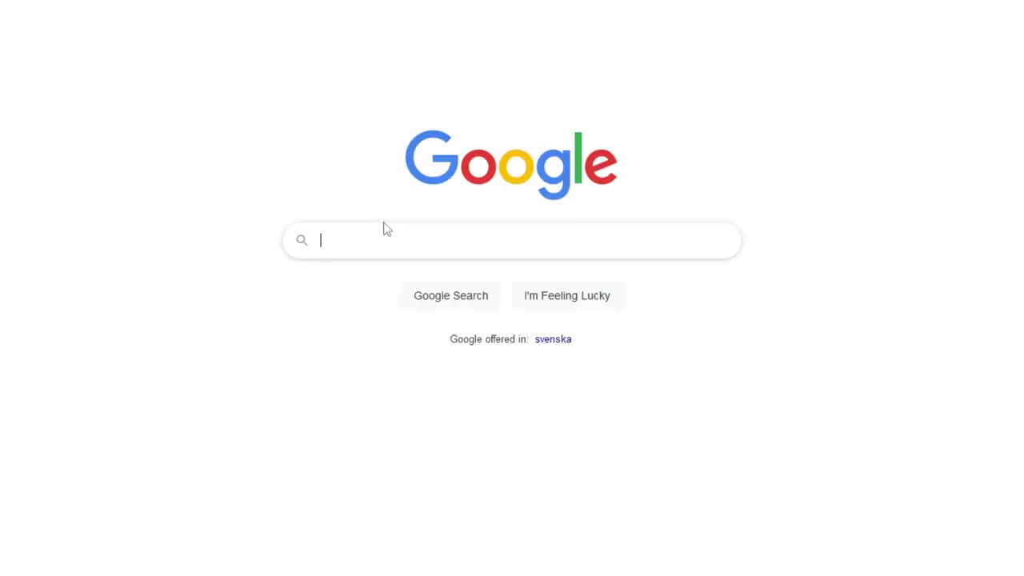
Step: Resize the image to 3840 × 2160 pixels by absolute size and select the Background layer
click(277, 288)
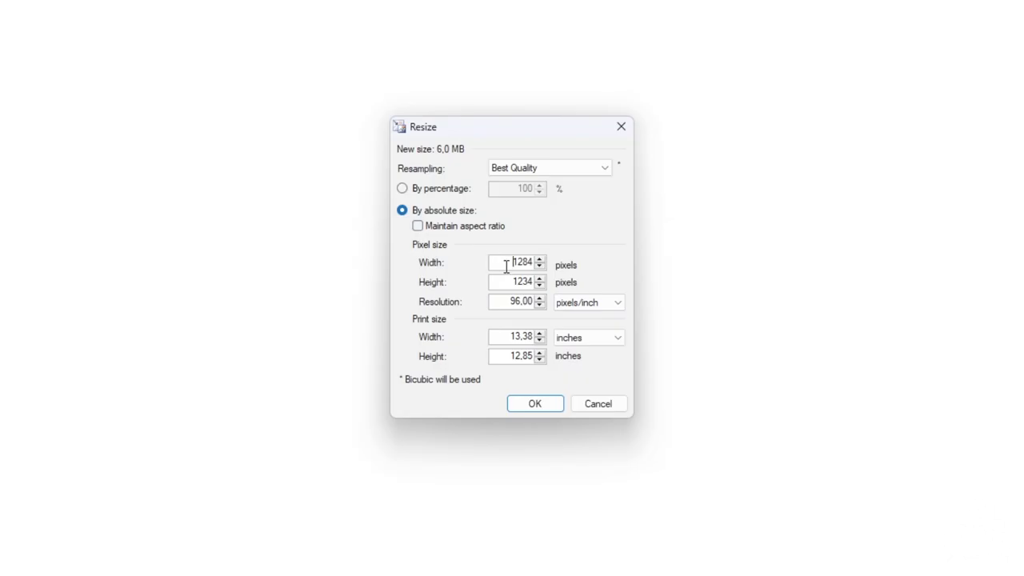
double_click(506, 265)
text(3840)
key(Tab)
text(2160)
key(Return)
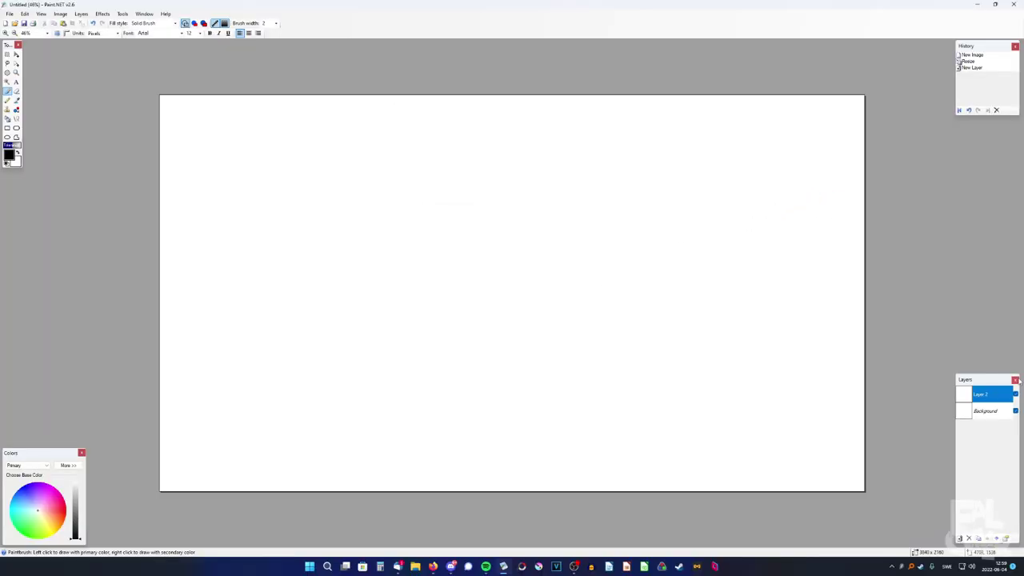
click(992, 410)
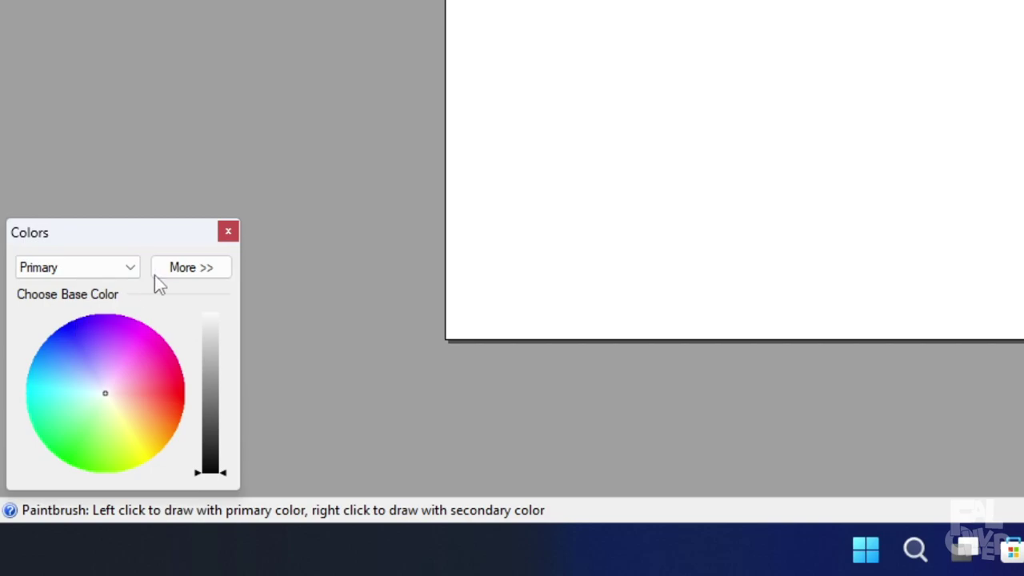
Step: Fill the Background layer with blue using the Paint Bucket and make Layer 2 the active layer
click(157, 273)
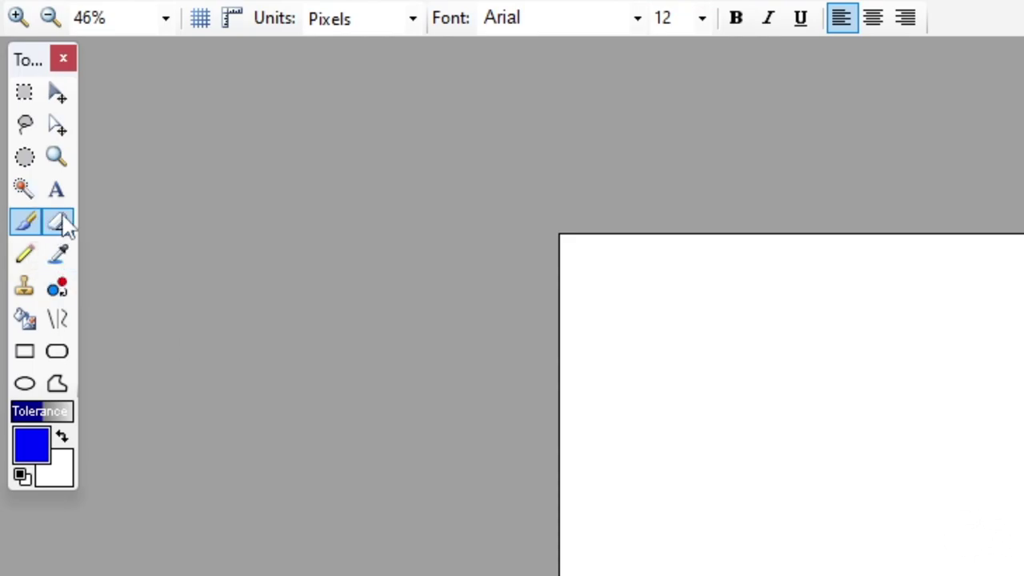
click(24, 319)
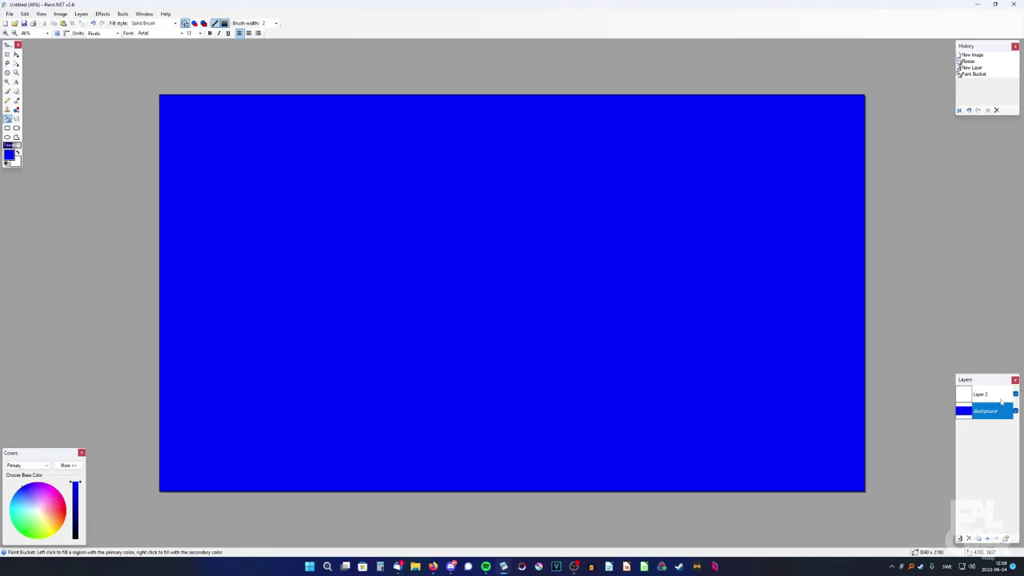
click(999, 397)
Step: Activate the Paintbrush and set the primary color to white by entering 255 for the color values
key(b)
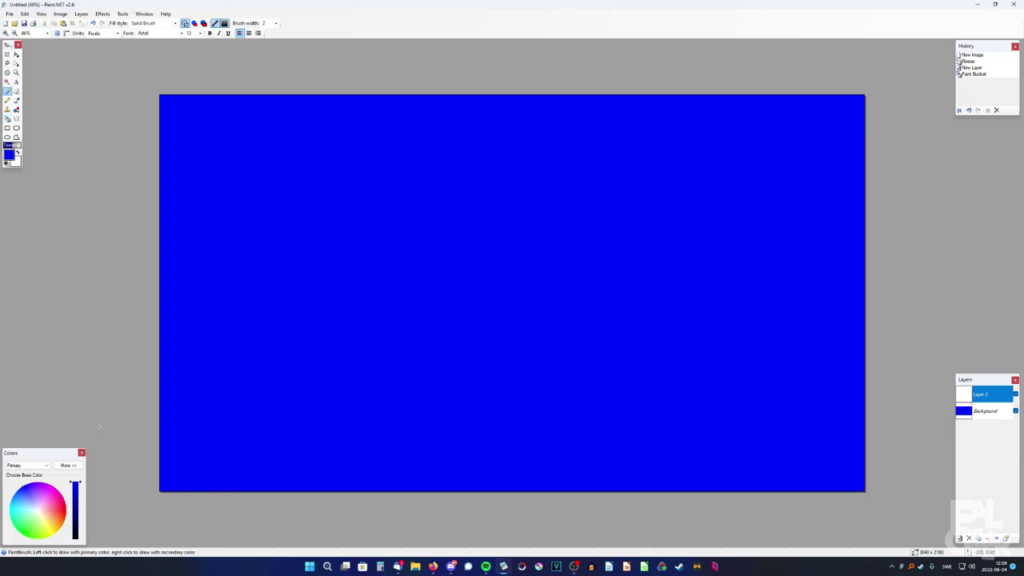
click(69, 466)
text(255)
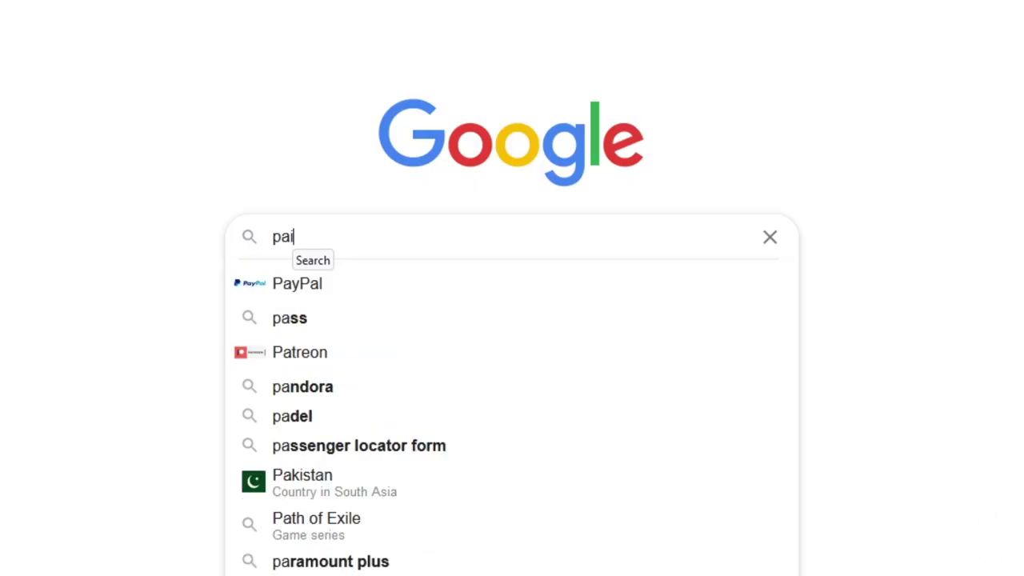
Step: Search Google for "paint.net logo", copy the Microsoft Apps logo, paste it onto Layer 2 and scale it to about 1288 × 1288 pixels
text(int.net logo)
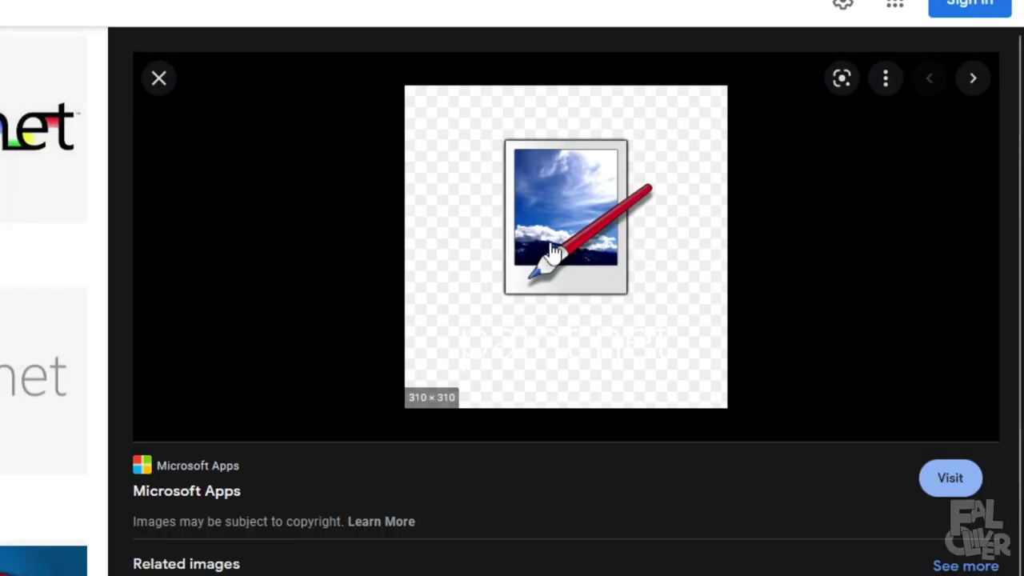
right_click(551, 251)
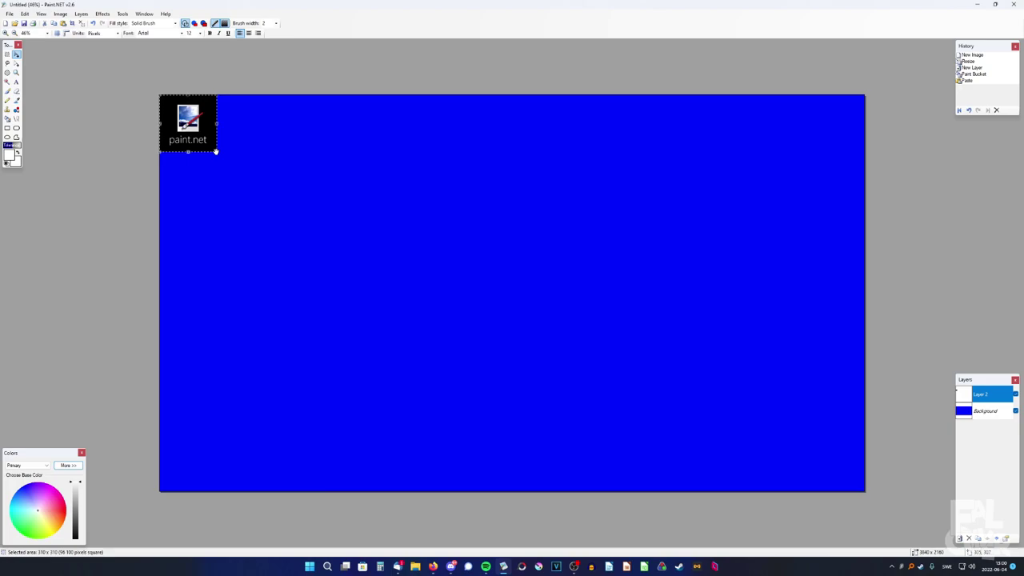
mouse_move(216, 151)
mouse_down()
mouse_move(345, 318)
mouse_move(437, 402)
mouse_move(396, 332)
mouse_up()
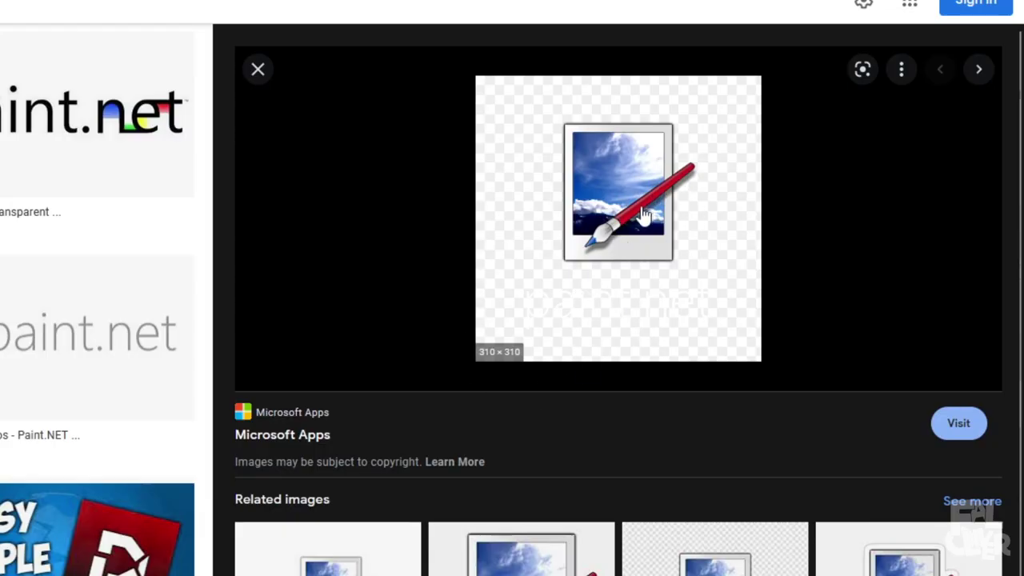
Step: Copy the logo from the browser again, paste it beside the first one and scale it to about 1266 × 1266 pixels
right_click(582, 250)
click(663, 520)
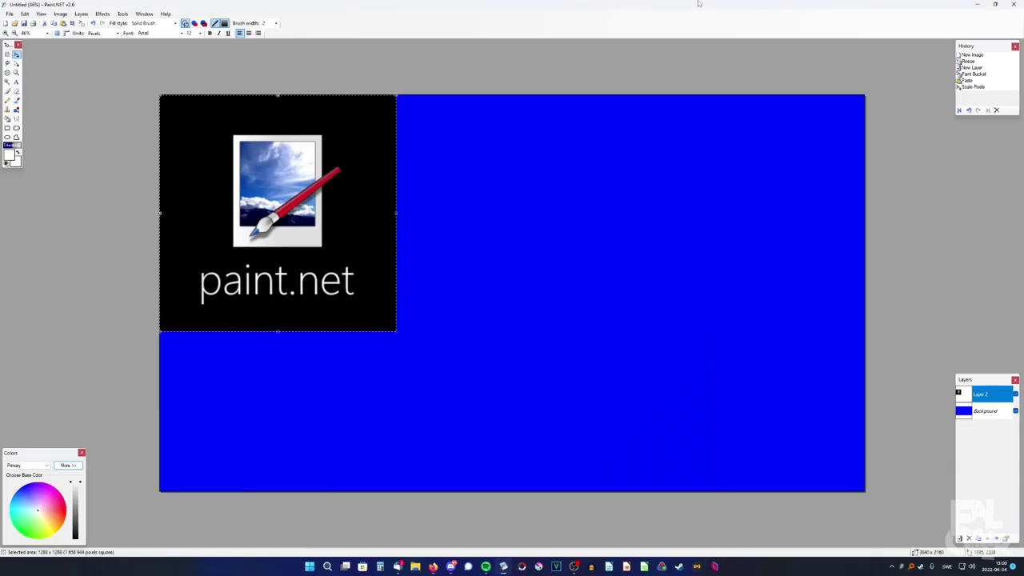
key(ctrl+v)
drag(491, 240, 676, 414)
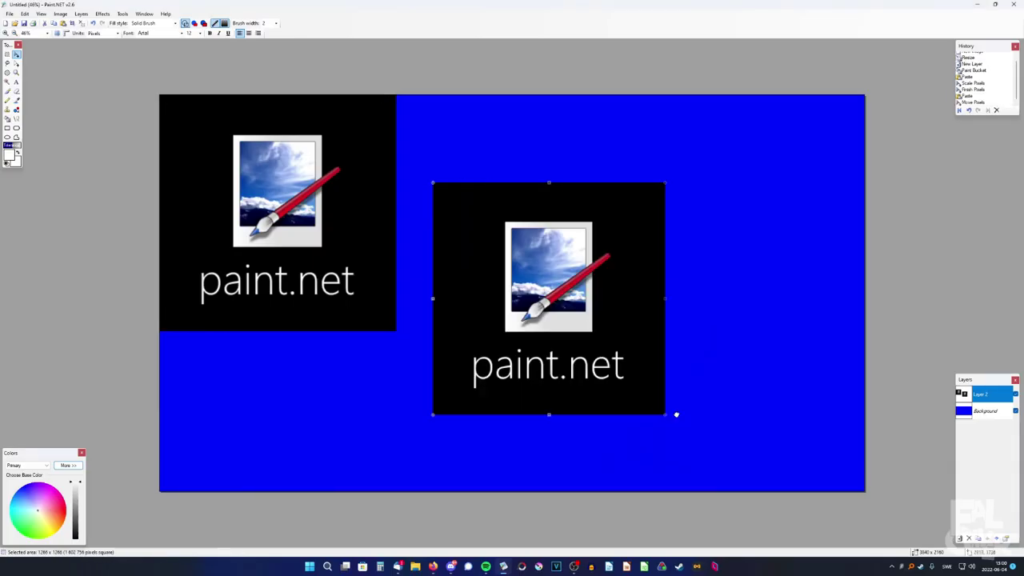
Step: Undo both logo pastes along with their moving and scaling
key(ctrl+z)
key(ctrl+z)
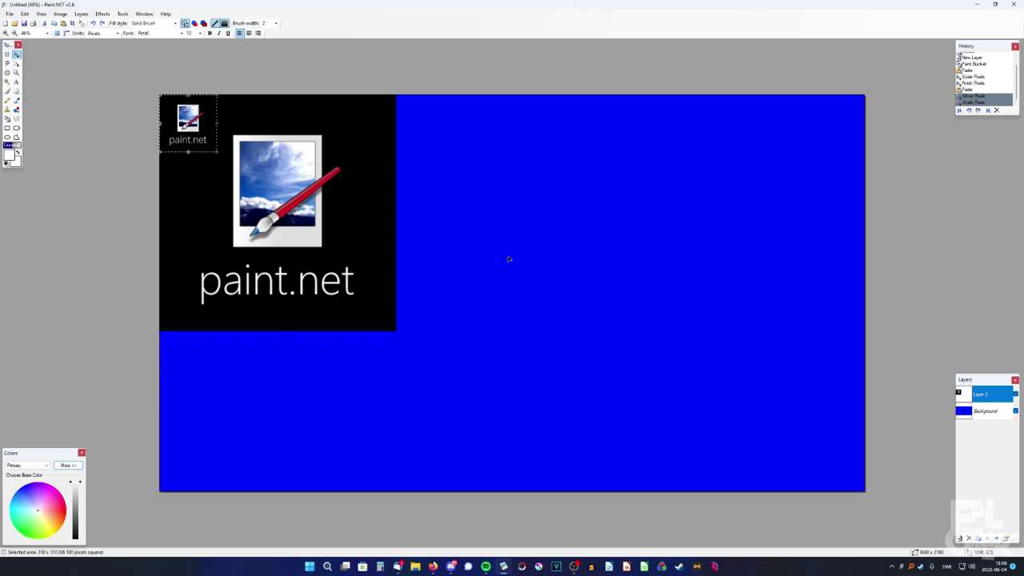
key(ctrl+z)
key(ctrl+z)
key(ctrl+z)
key(ctrl+z)
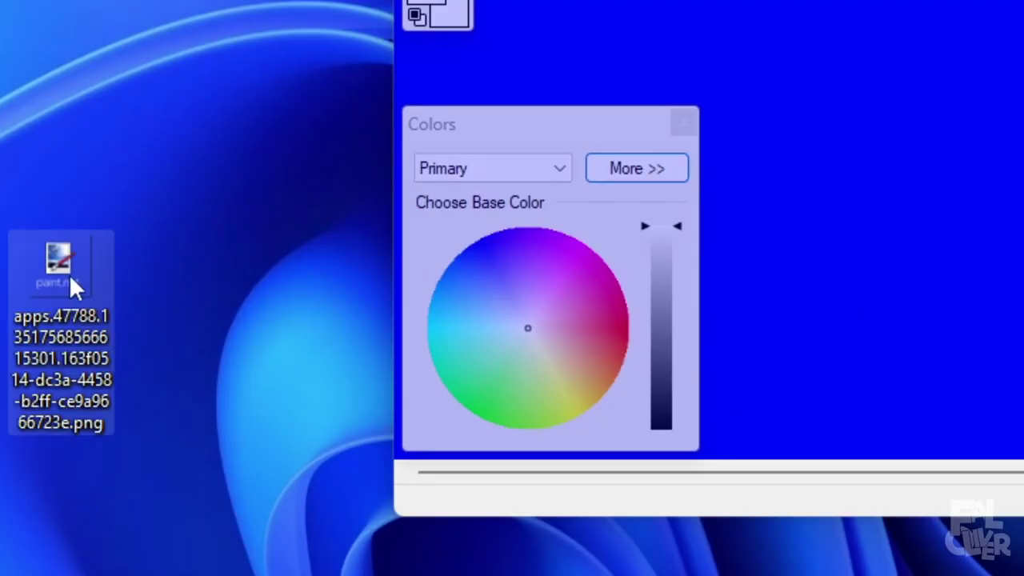
Step: Import the logo PNG from the desktop as a new layer in the current image, then enlarge and position it on the canvas's left half
drag(16, 280, 279, 219)
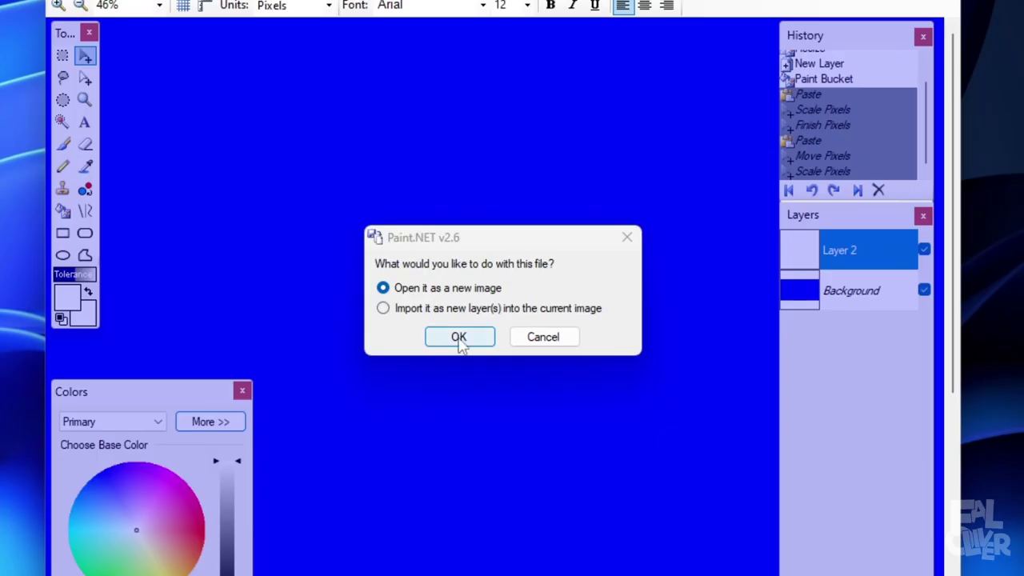
click(439, 311)
click(452, 336)
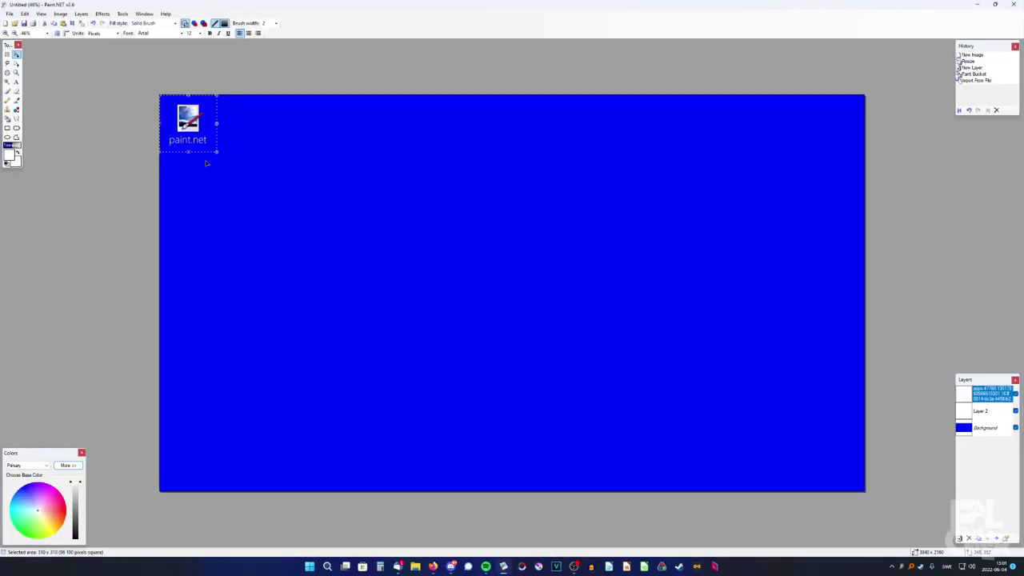
mouse_move(215, 150)
mouse_down()
mouse_move(501, 317)
mouse_move(500, 330)
mouse_move(468, 304)
mouse_move(485, 347)
mouse_move(501, 304)
mouse_move(481, 359)
mouse_up()
drag(392, 325, 406, 330)
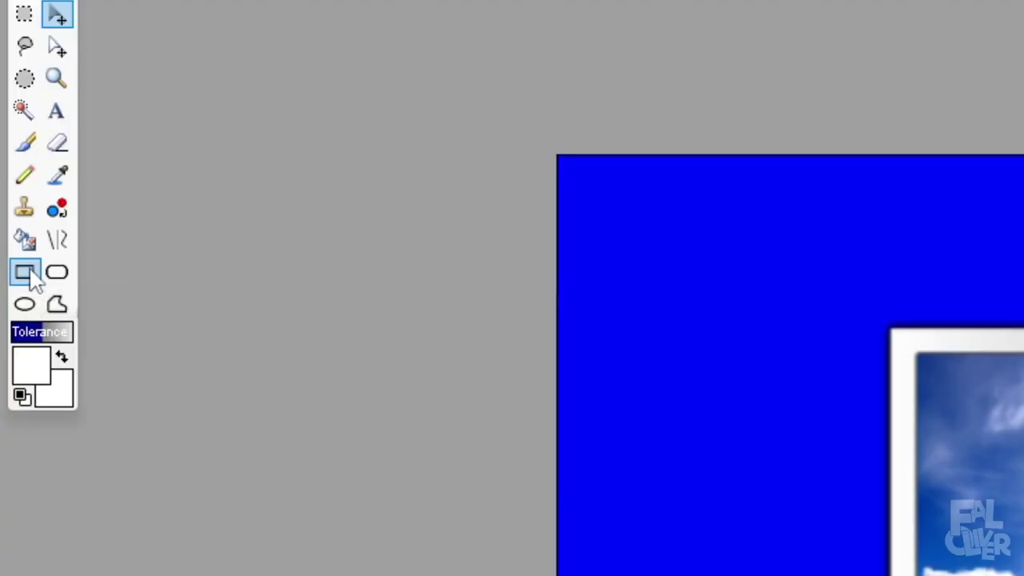
Step: Draw a tall, filled white rectangle on Layer 2 in the canvas's right half, as the photo frame beside the logo
click(8, 130)
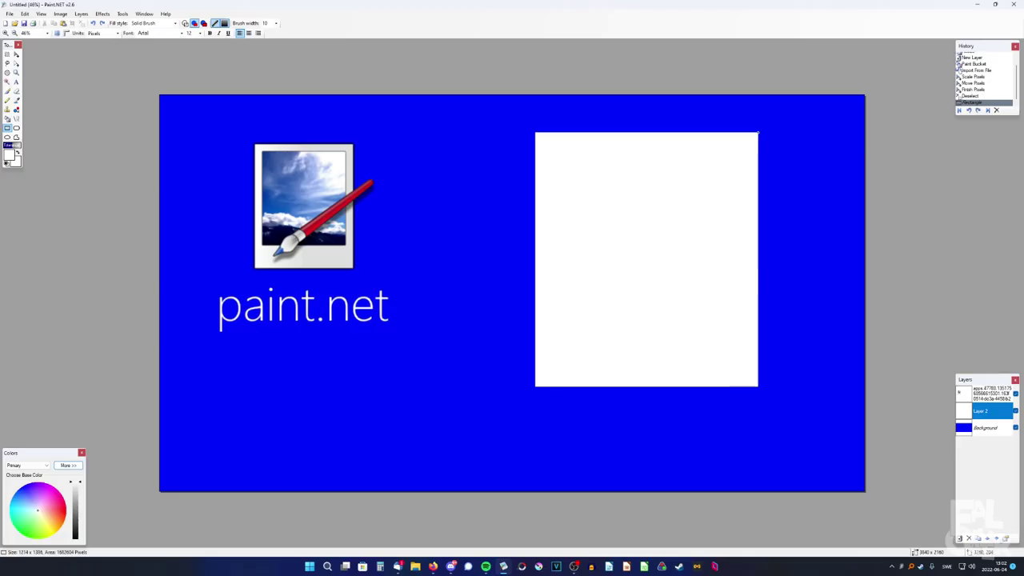
drag(756, 130, 750, 129)
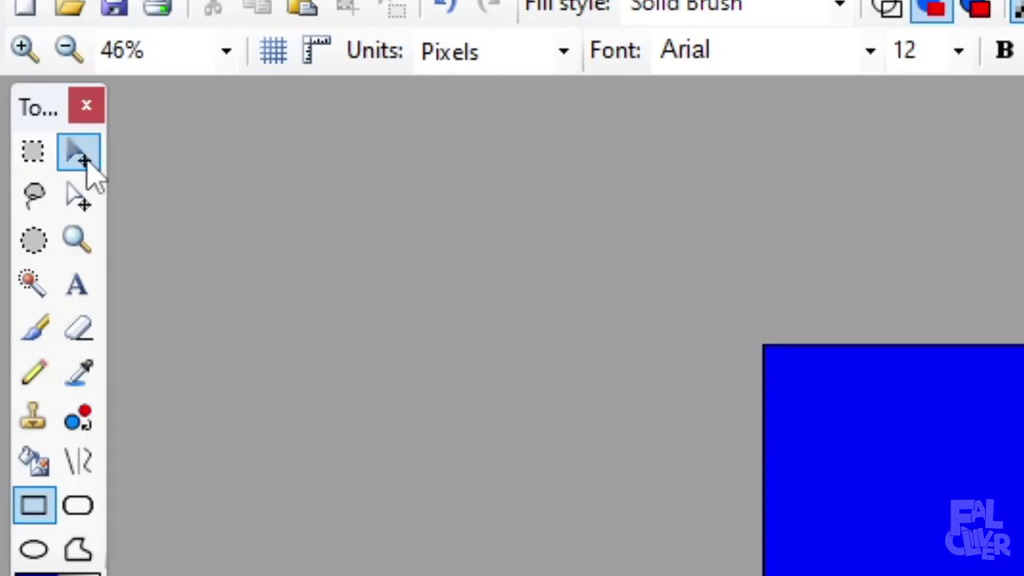
Step: Select the area around the light-blue rectangle on Layer 4 and nudge it slightly up and right to center it in the white frame
click(16, 54)
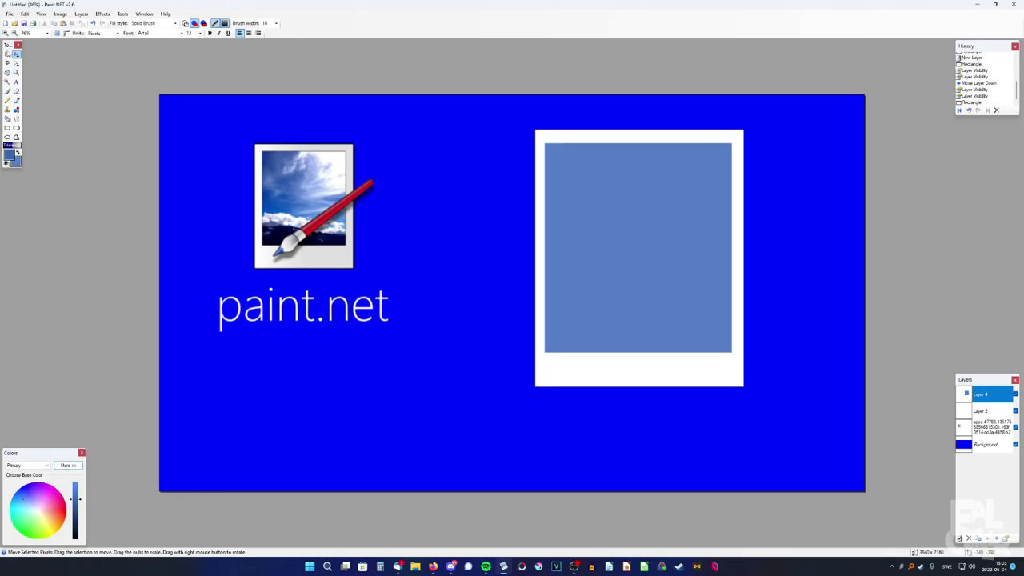
key(s)
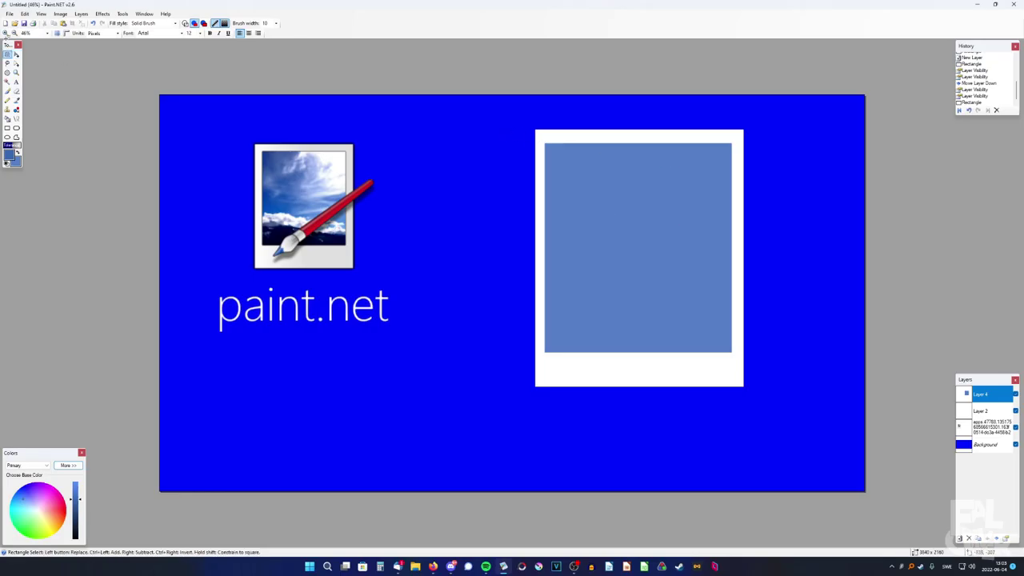
drag(538, 136, 740, 359)
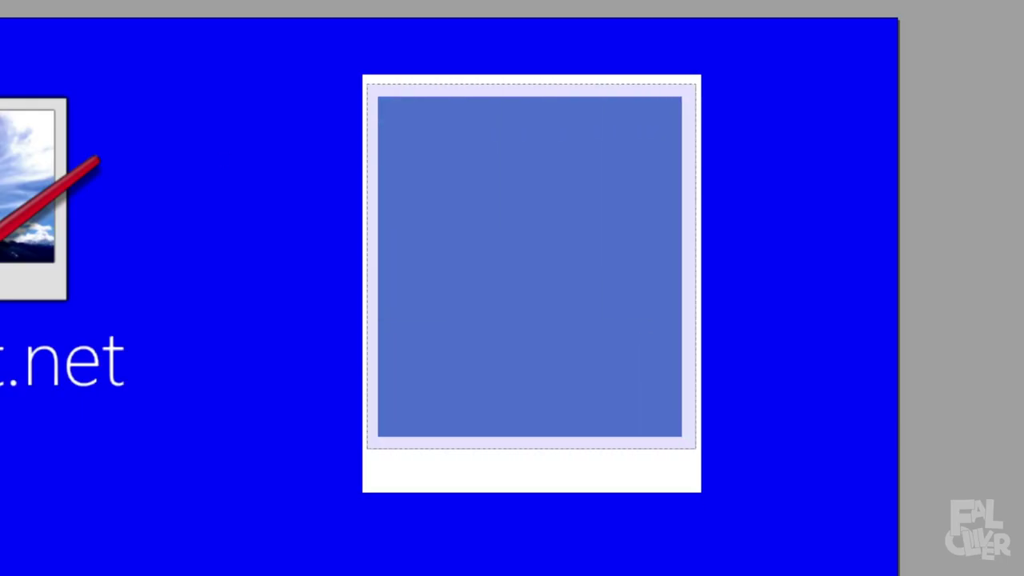
click(16, 54)
drag(437, 193, 439, 189)
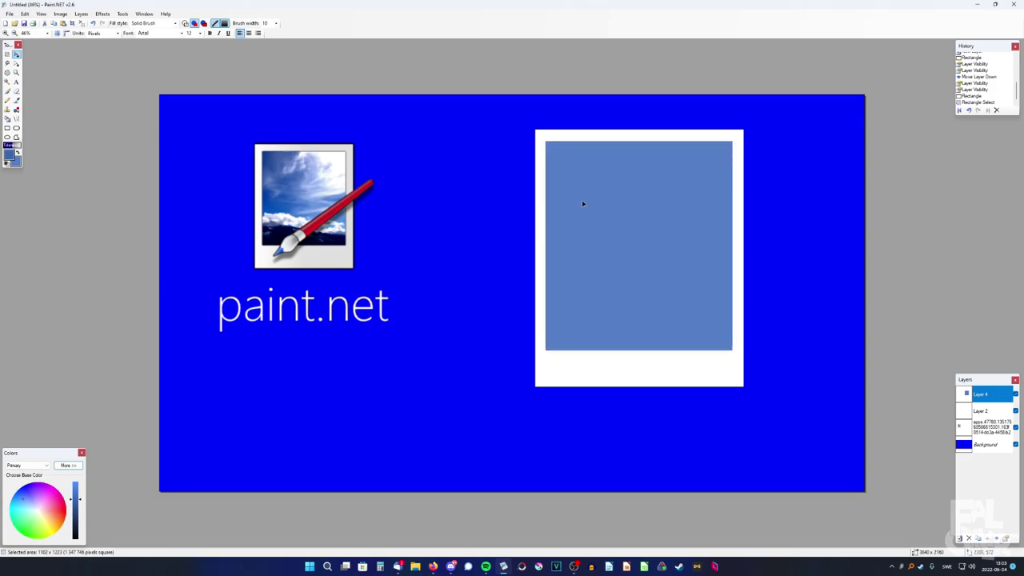
drag(582, 201, 582, 200)
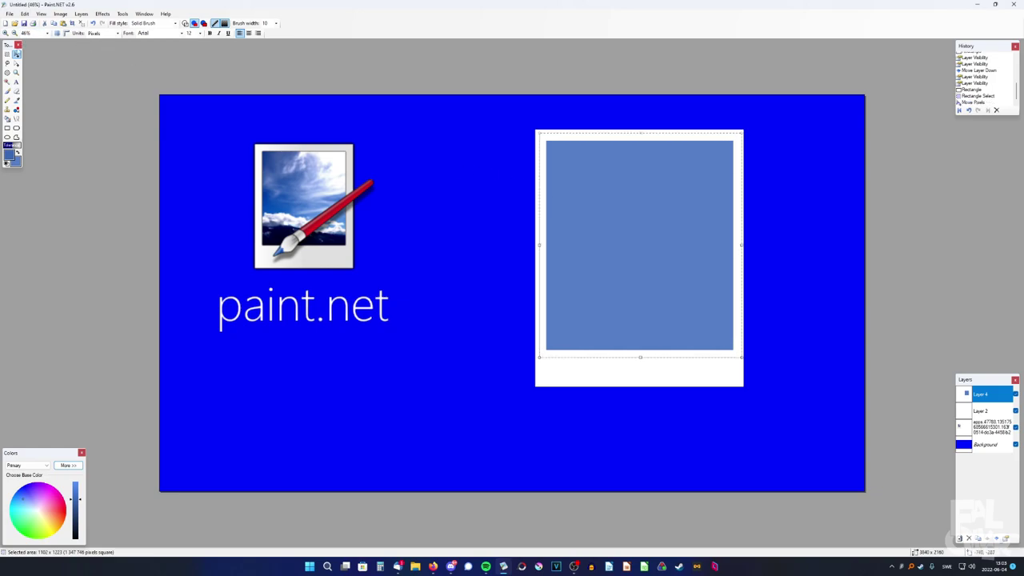
Step: Clear the current selection and erase the bottom strip of the light-blue rectangle to widen the white border below it
click(8, 54)
click(512, 194)
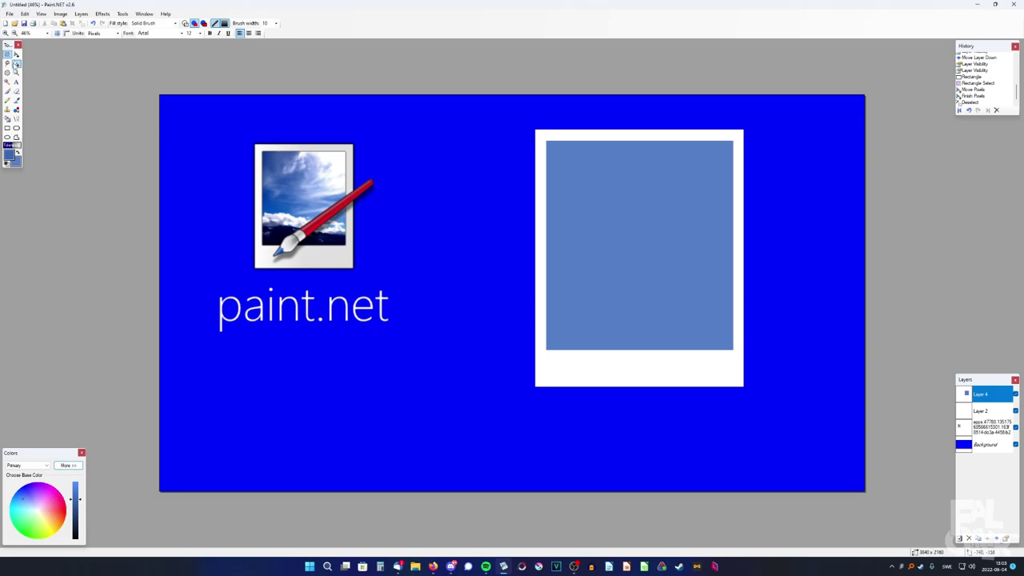
mouse_move(520, 395)
mouse_down()
mouse_move(766, 305)
mouse_move(771, 327)
mouse_up()
key(Delete)
Step: Paint a wavy hill outline in dark navy across the light-blue rectangle on a new layer, using brush width 10
key(k)
click(983, 410)
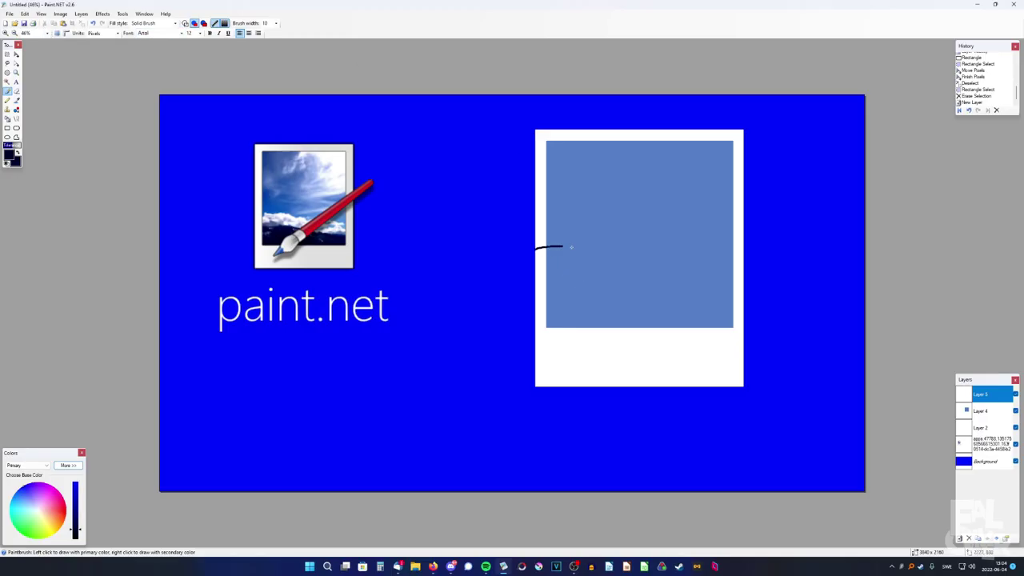
drag(571, 248, 798, 296)
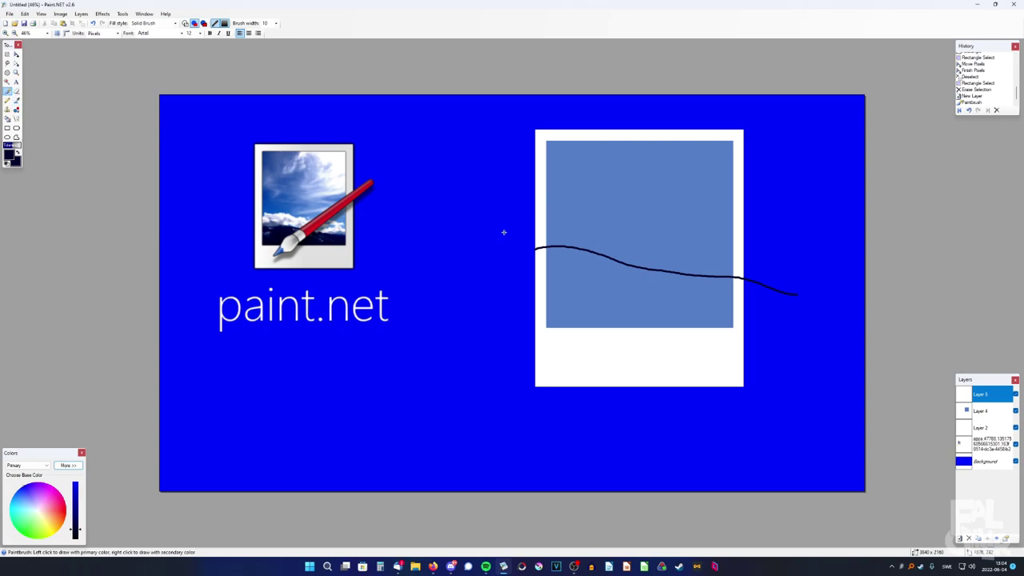
mouse_move(540, 272)
mouse_down()
mouse_move(548, 342)
mouse_move(609, 360)
mouse_move(742, 363)
mouse_move(771, 288)
mouse_up()
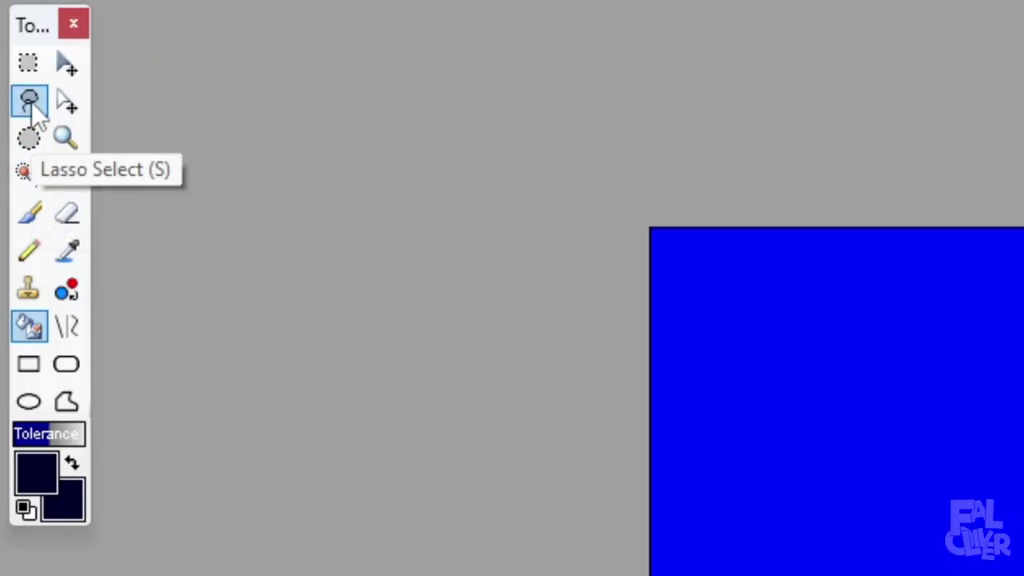
Step: Select the light-blue rectangle's area with the Magic Wand and make the dark hill's layer active
click(22, 170)
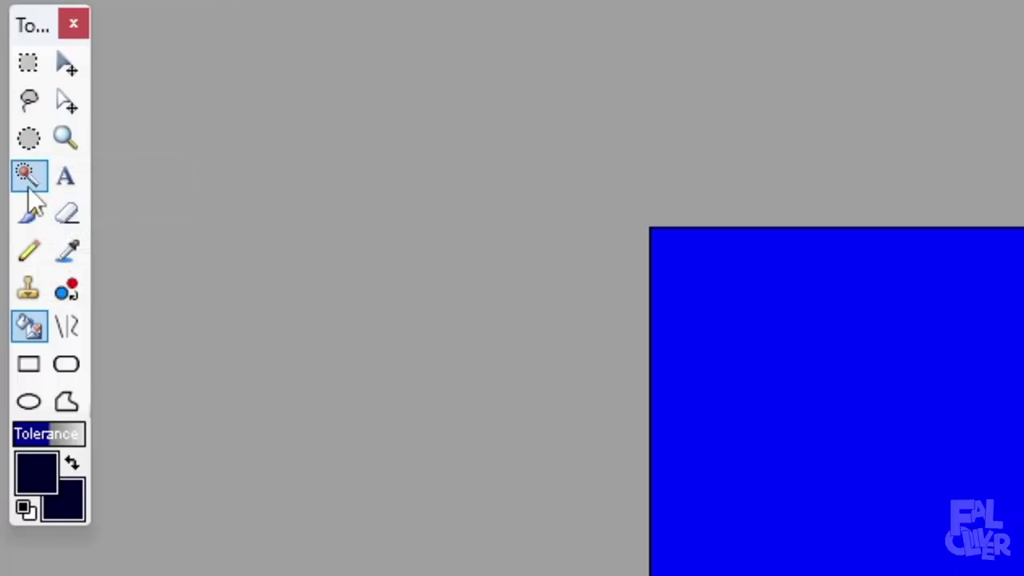
click(690, 243)
click(1001, 394)
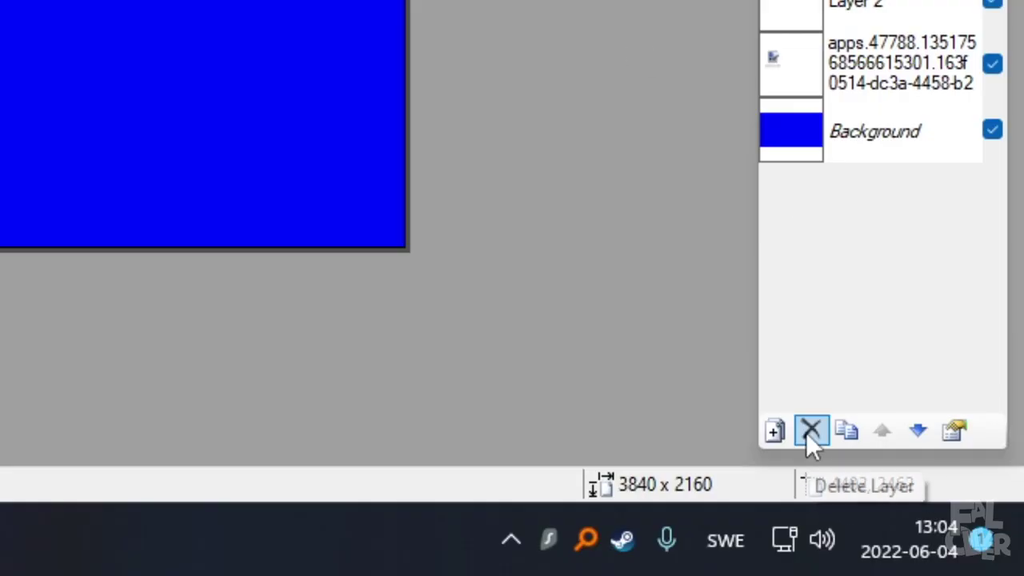
Step: Delete the original hill layer, paste the copied hill onto a new layer and deselect it
click(808, 433)
click(476, 350)
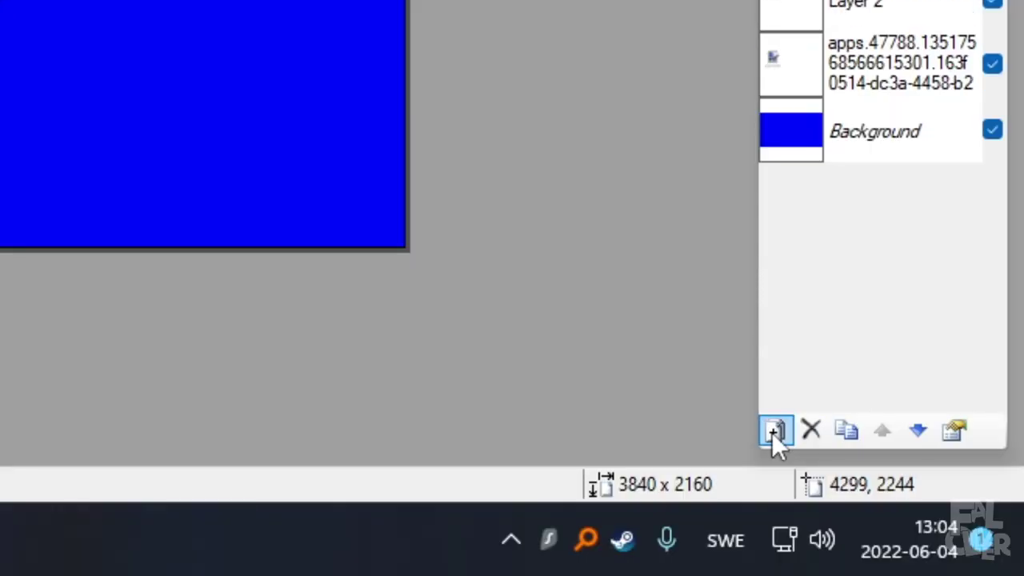
click(773, 432)
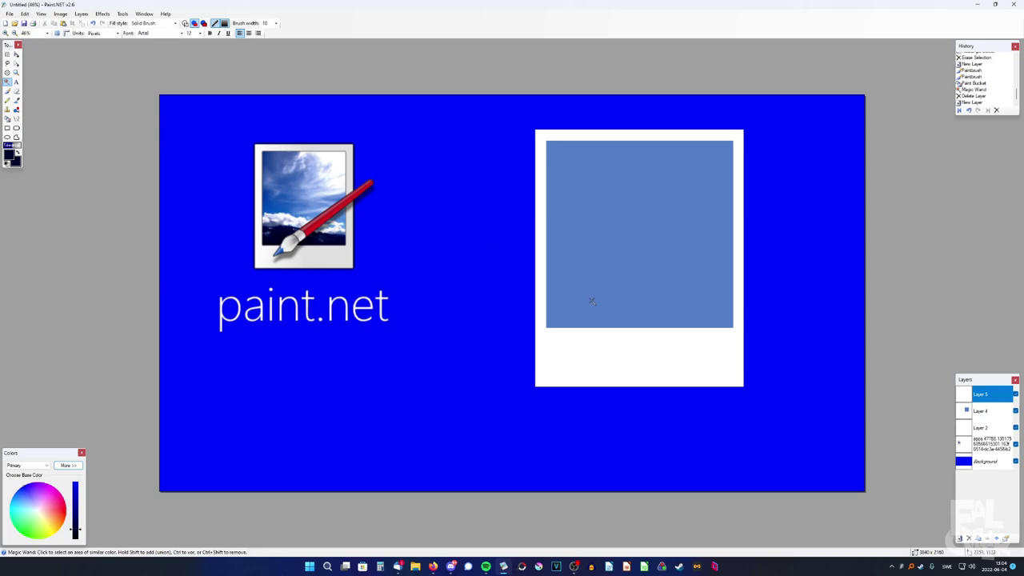
key(ctrl+v)
key(ctrl+d)
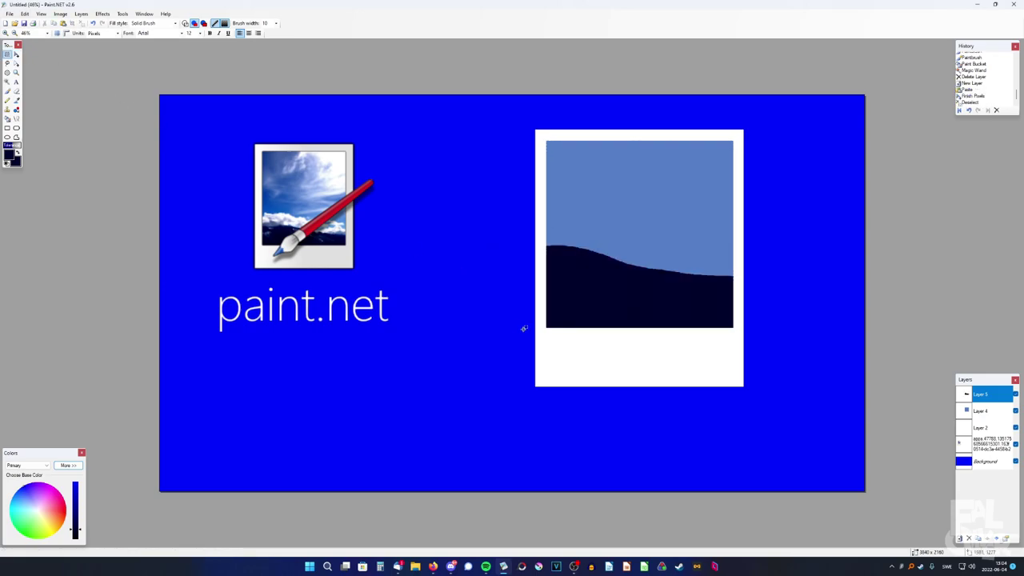
Step: Try to apply the Clouds effect to the duplicated Layer 4 and move the error dialog to the canvas's left side
click(144, 13)
mouse_move(106, 17)
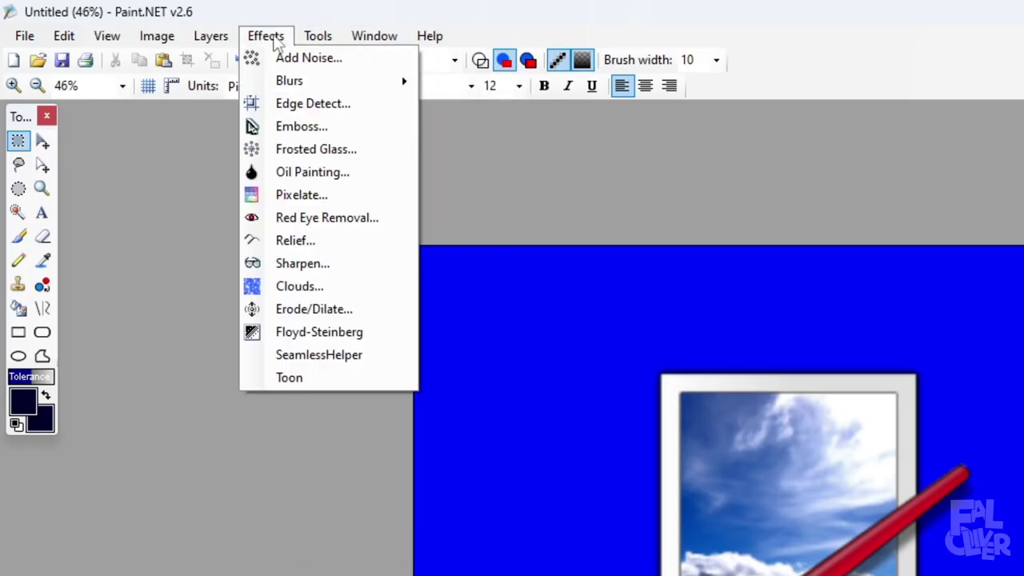
click(328, 288)
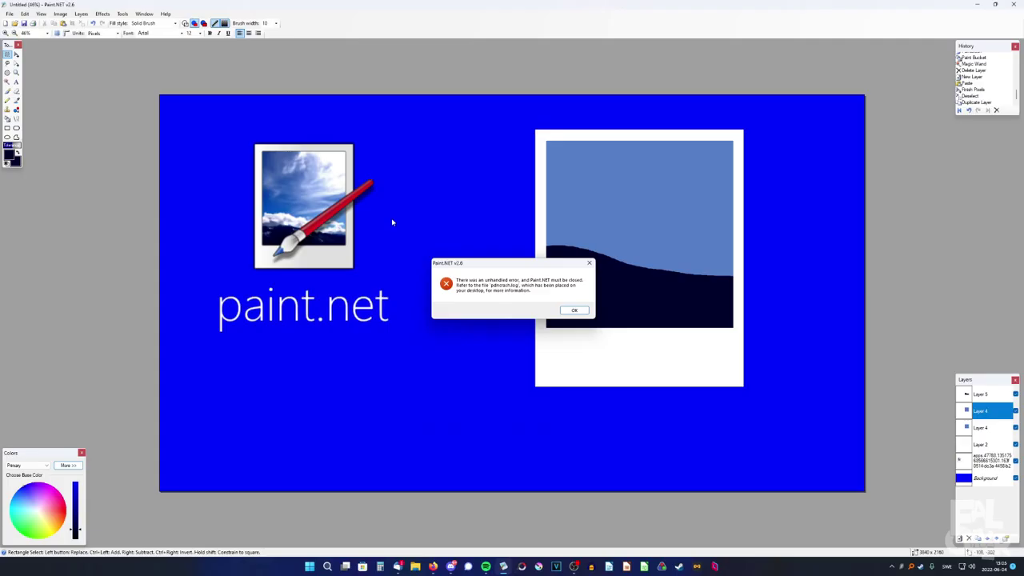
mouse_move(480, 263)
mouse_down()
mouse_move(66, 237)
mouse_move(98, 256)
mouse_up()
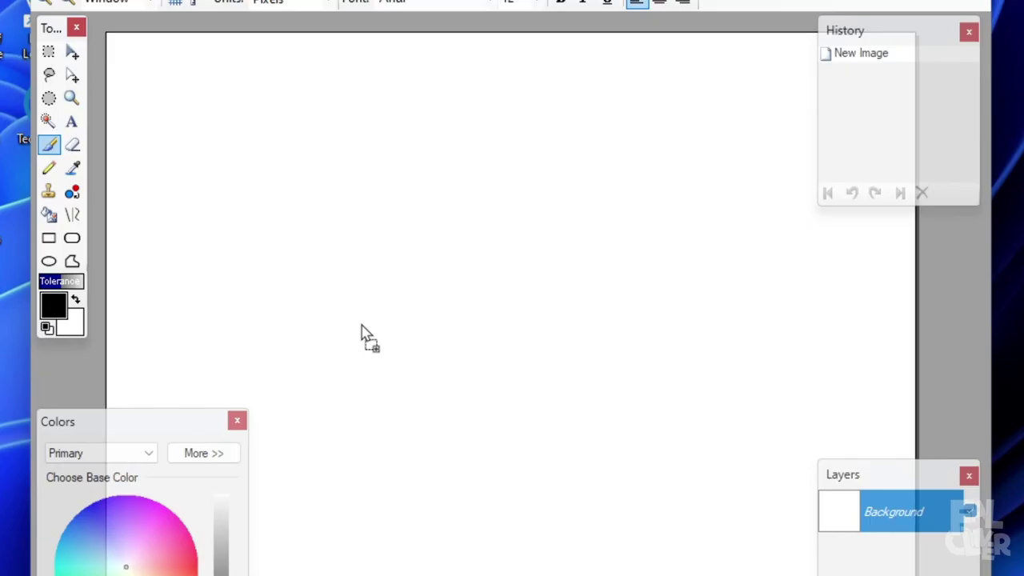
Step: Open Screenshot_1.png, copy the rectangular blue artwork area and paste it onto a new layer in place of the original layer
drag(361, 327, 366, 326)
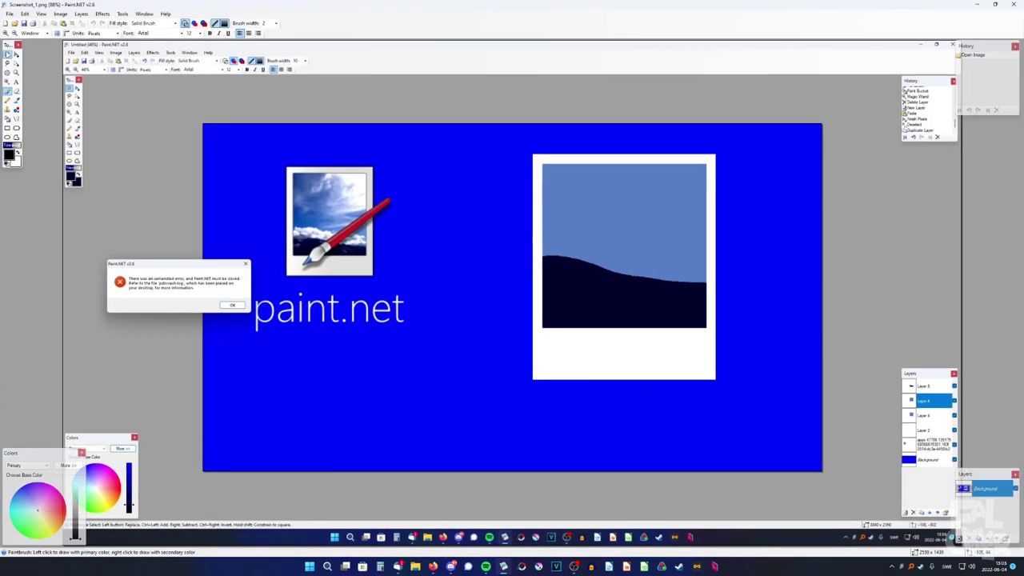
click(8, 53)
scroll(643, 252, up, 2)
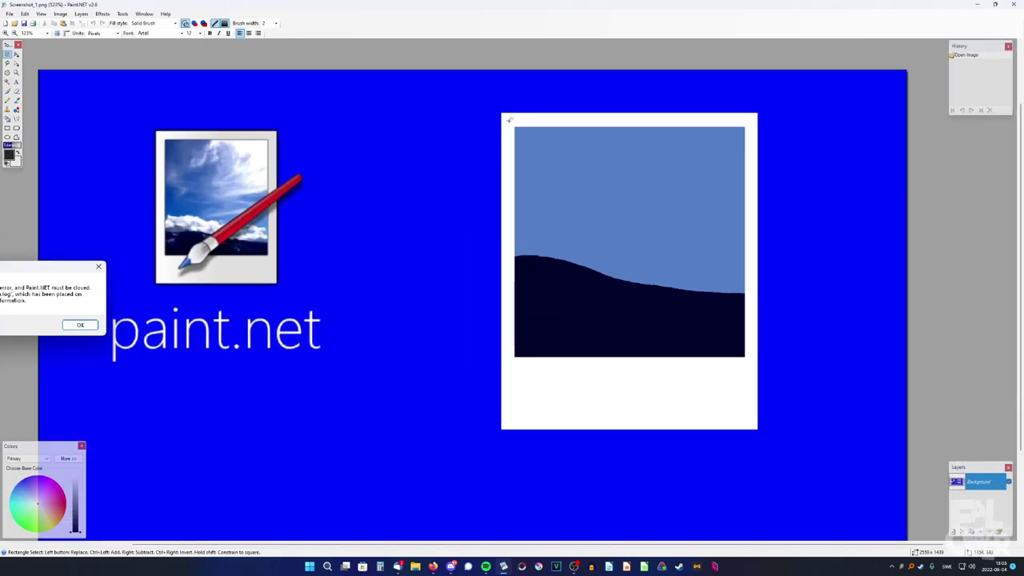
scroll(503, 110, up, 12)
scroll(496, 136, down, 16)
scroll(506, 169, up, 1)
scroll(830, 400, down, 5)
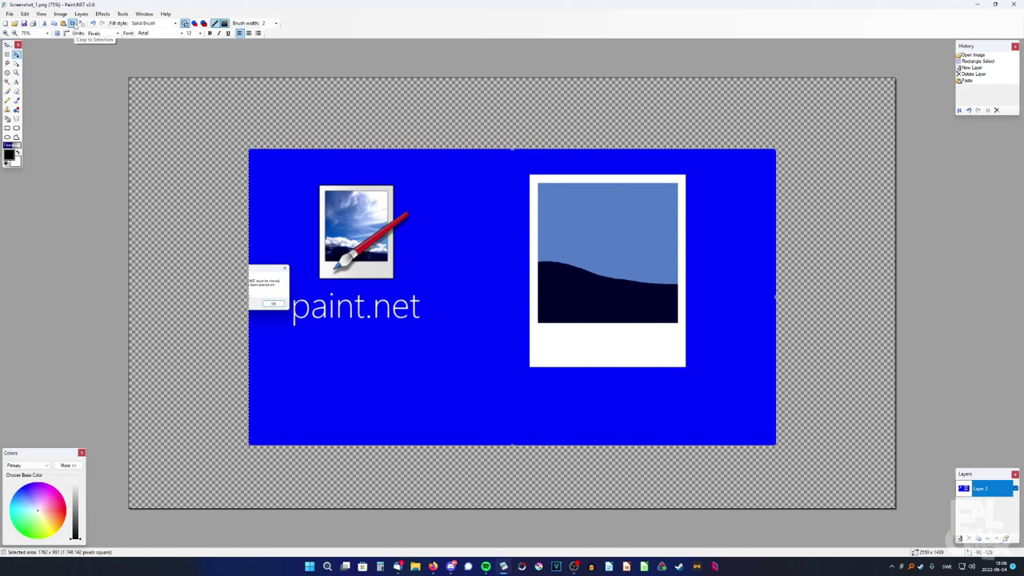
Step: Crop the image to the pasted blue artwork and reposition the Layers window higher on the screen
key(ctrl+shift+x)
scroll(598, 182, up, 2)
scroll(598, 183, down, 2)
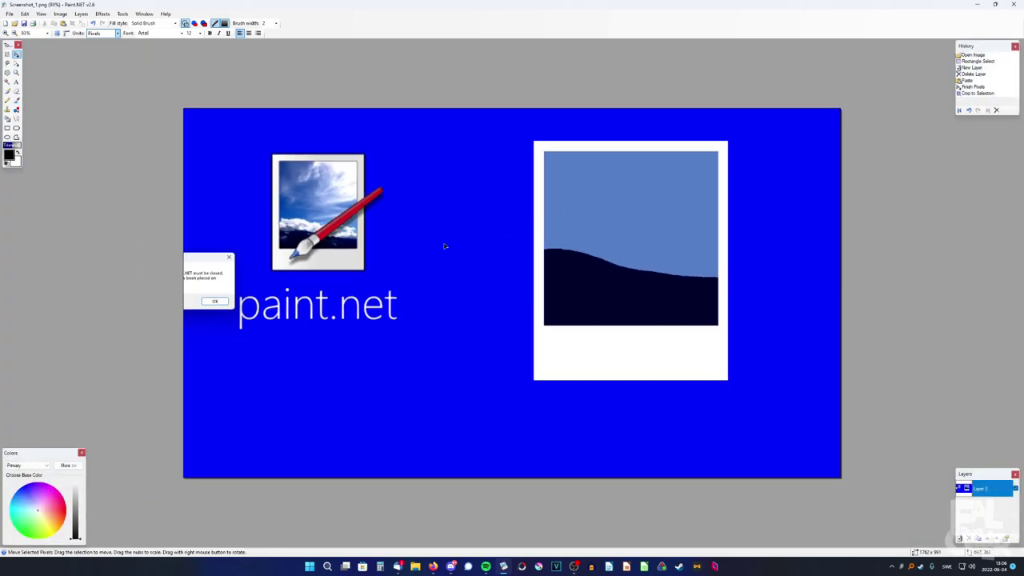
drag(984, 468, 984, 354)
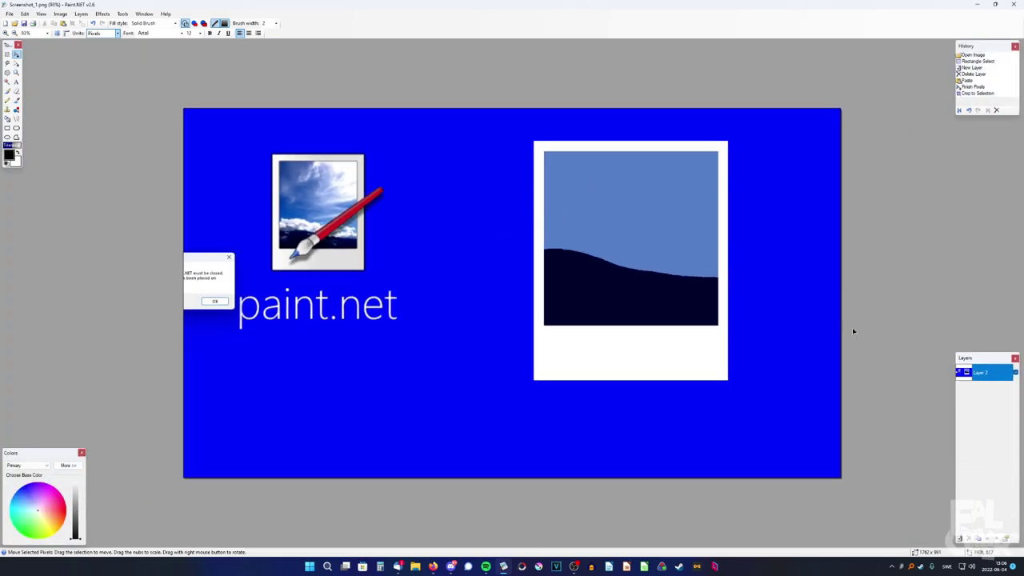
key(ctrl+0)
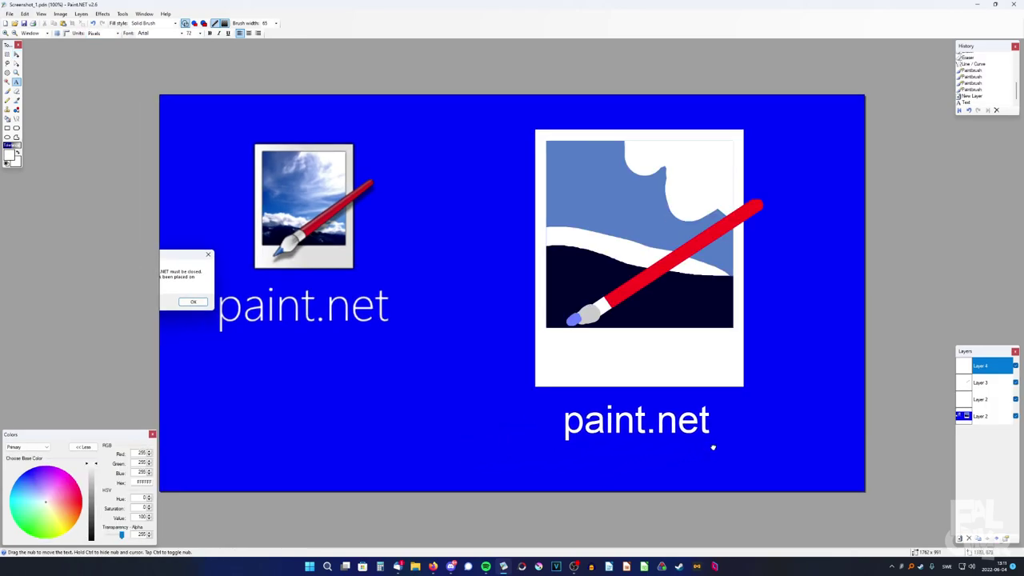
Step: Try to open an existing .pdn artwork in Paint.NET v2.6 and dismiss the error dialog
key(s)
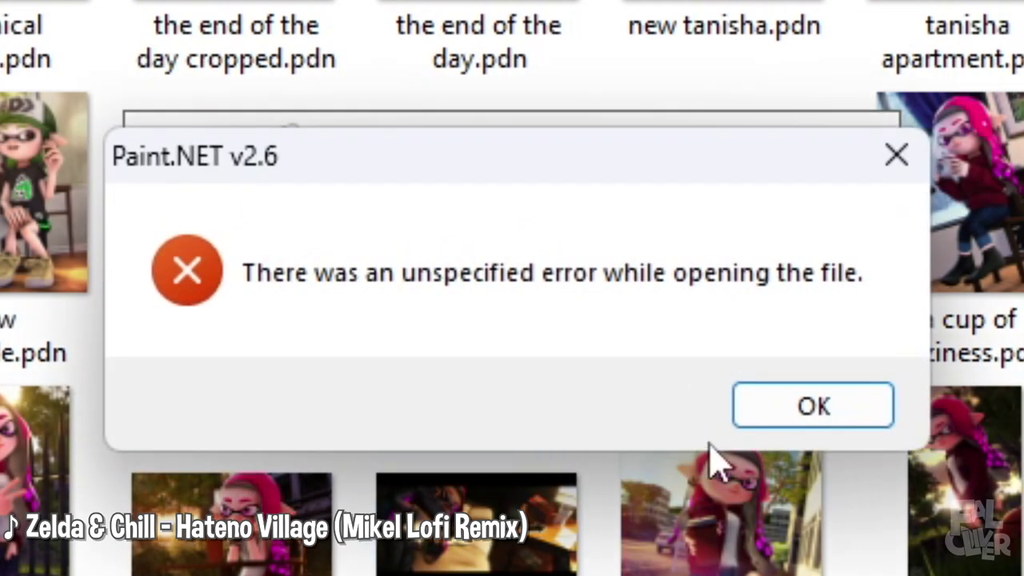
click(812, 418)
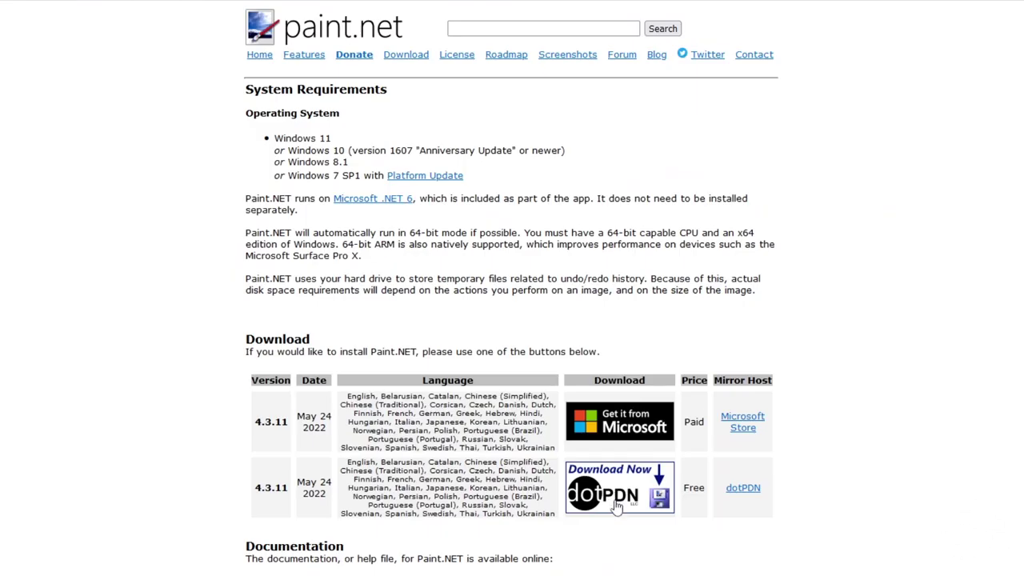
Step: Download the free paint.net 4.3.11 from dotPDN, continue through the downloader and set the installer language to English
click(617, 506)
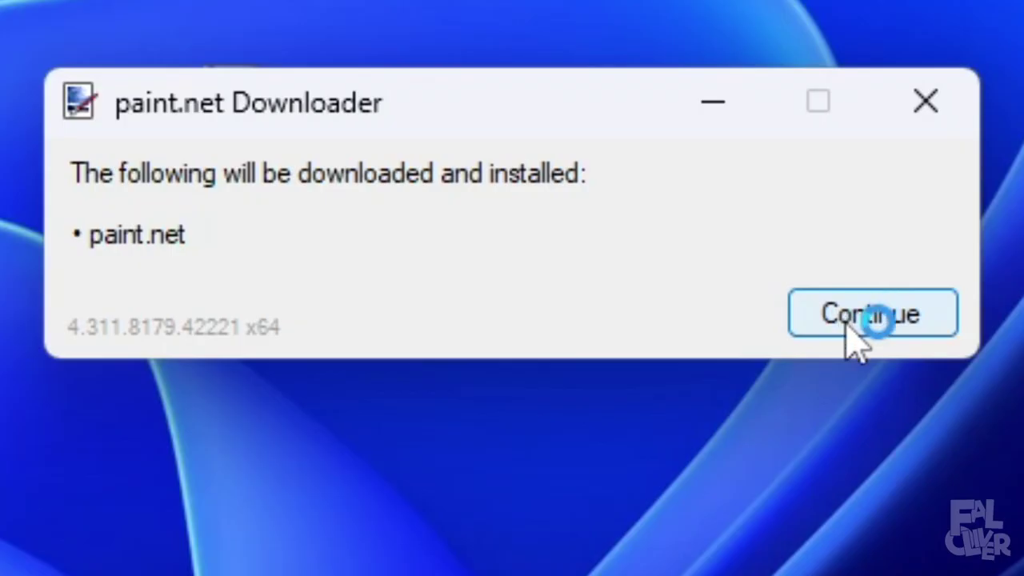
click(862, 320)
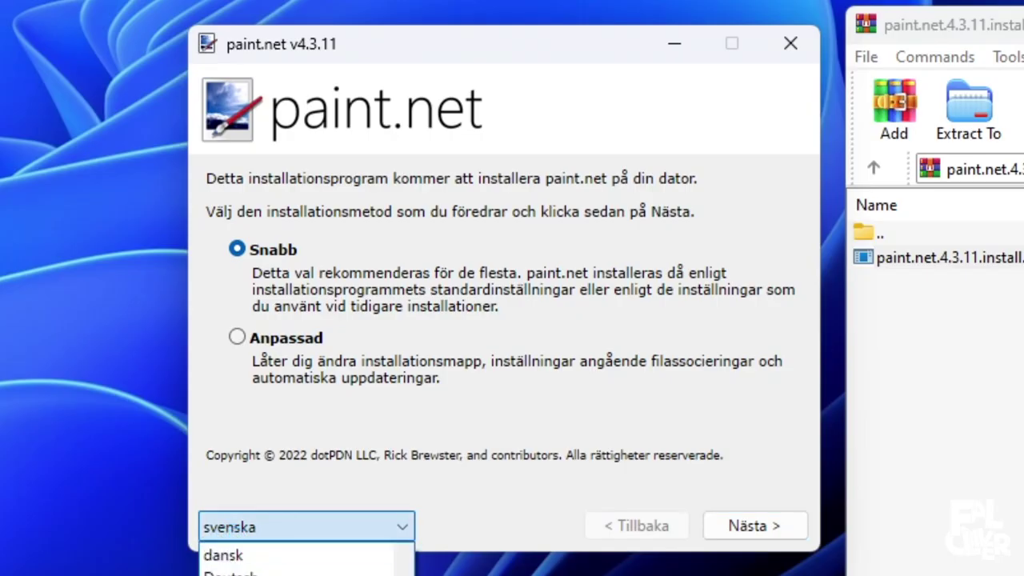
key(e)
key(Return)
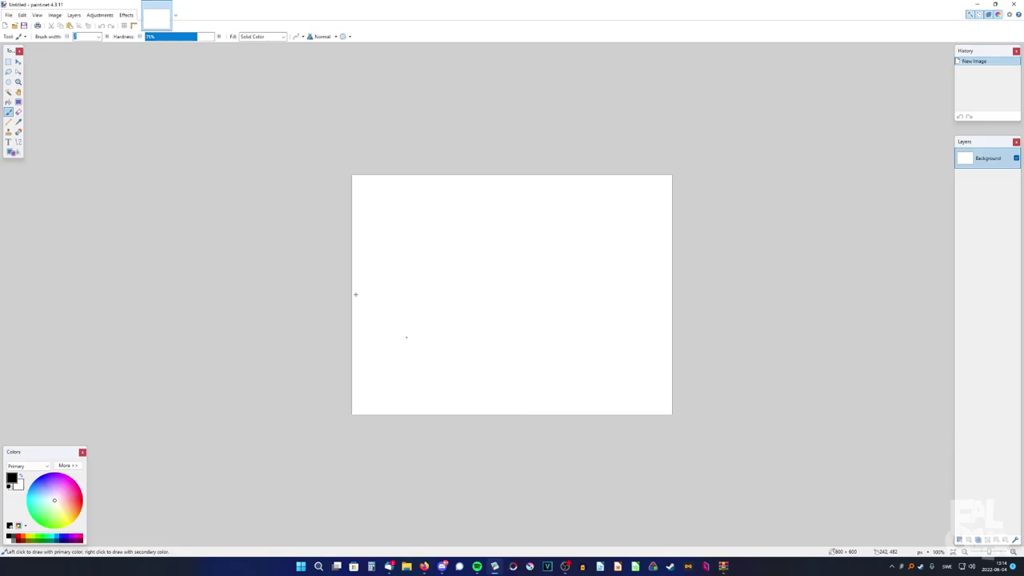
click(125, 14)
mouse_move(173, 174)
click(412, 4)
click(101, 15)
click(102, 15)
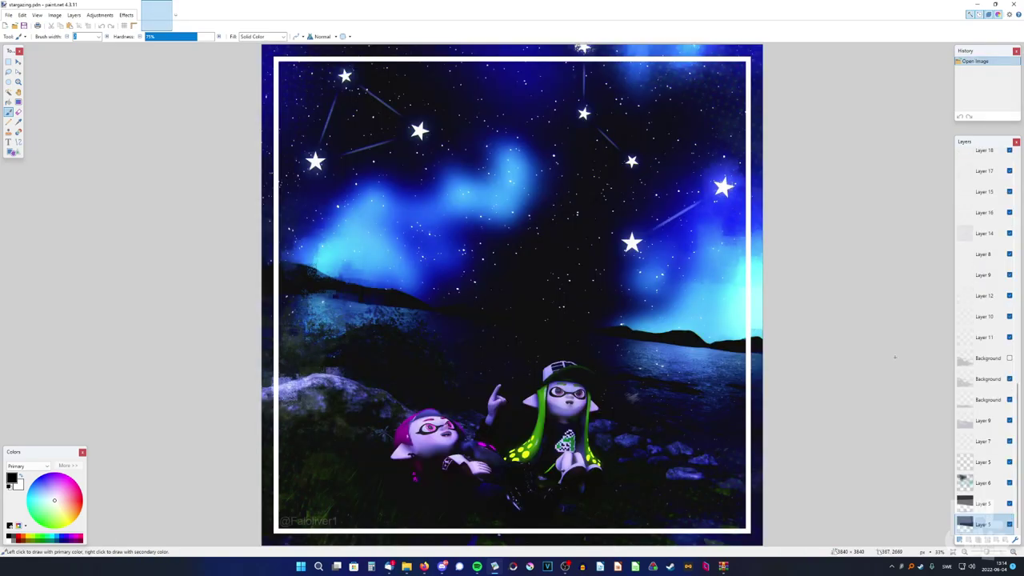
Step: Examine the layer stack of stargazing.pdn up to its topmost layers and view the whole artwork
drag(1018, 488, 1017, 254)
scroll(857, 462, down, 2)
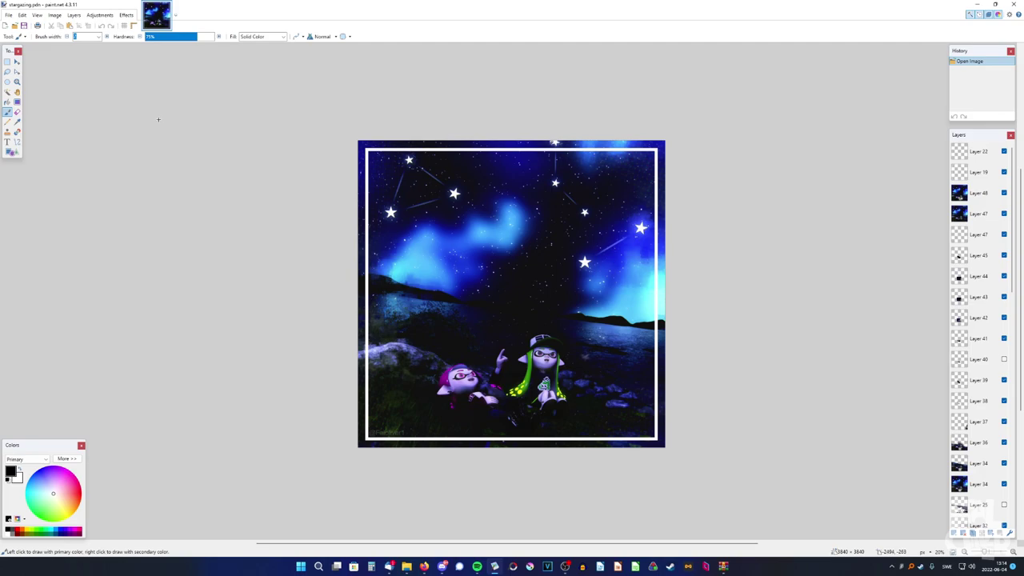
mouse_move(500, 568)
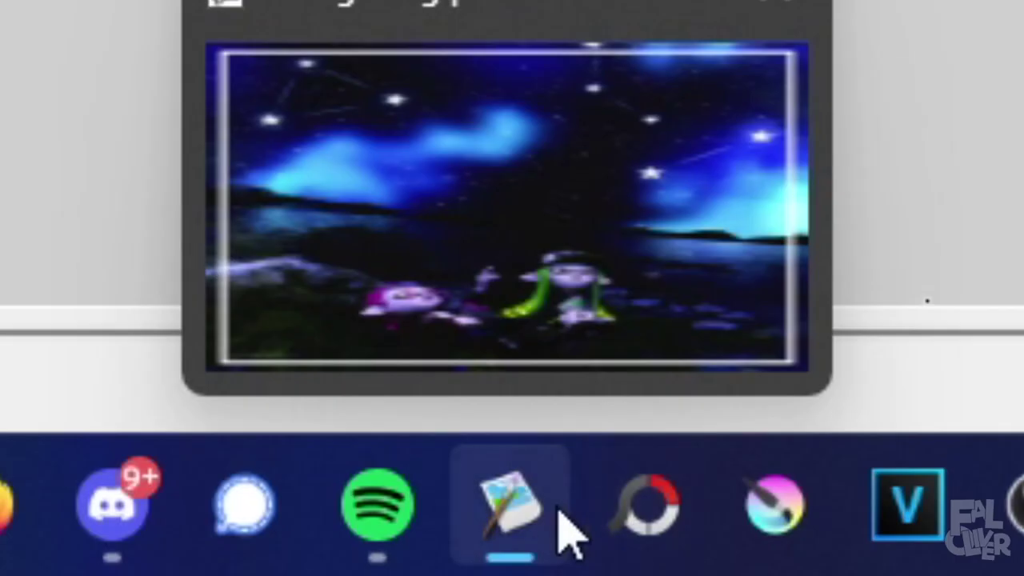